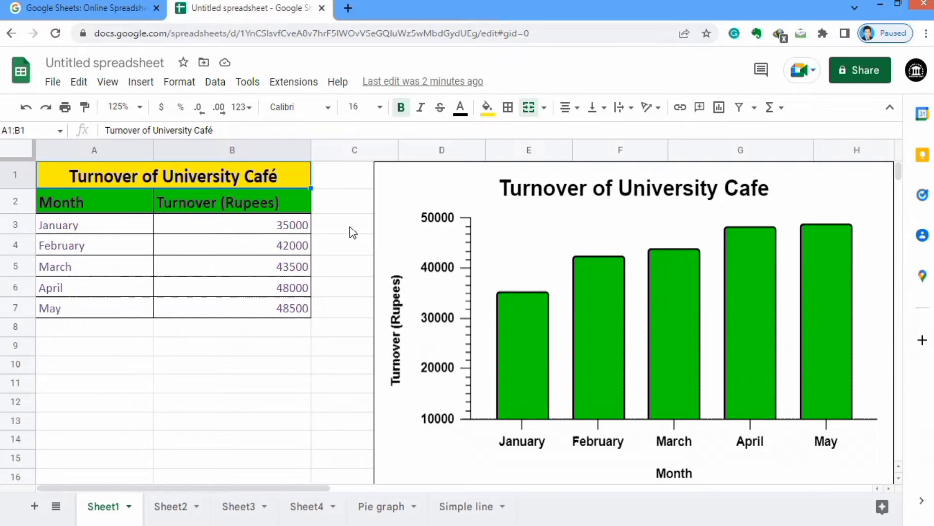
Delete the existing turnover chart from Sheet1 and insert a new chart based on the range A2:B7
{"action": "left_click", "coordinate": [397, 179]}
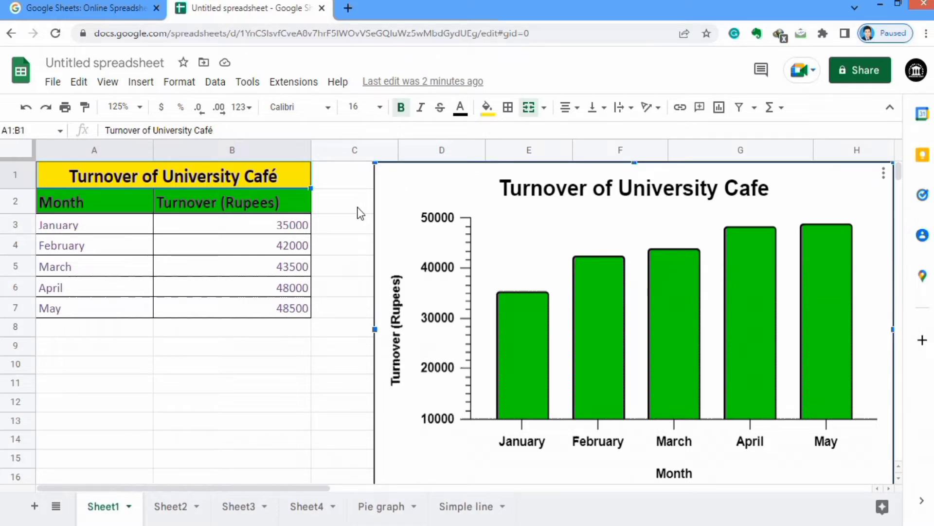
{"action": "key", "text": "Delete"}
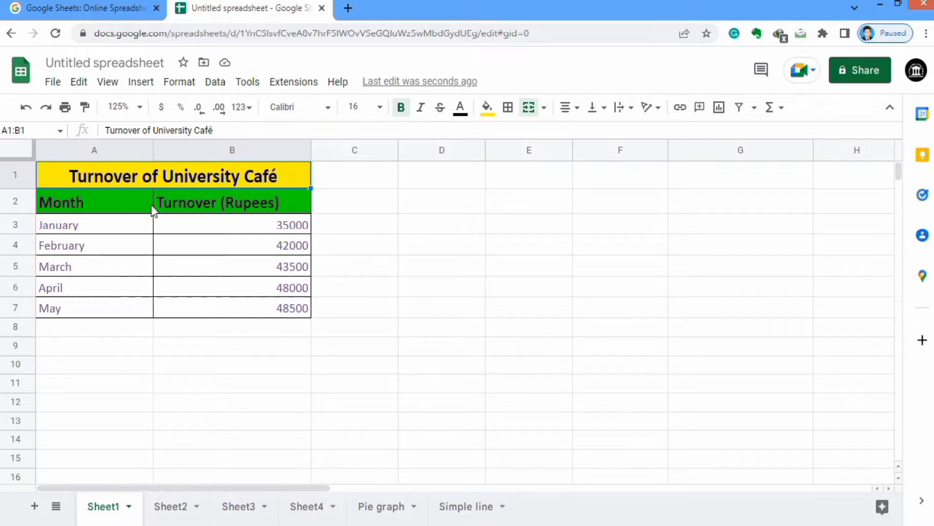
{"action": "left_click", "coordinate": [271, 308]}
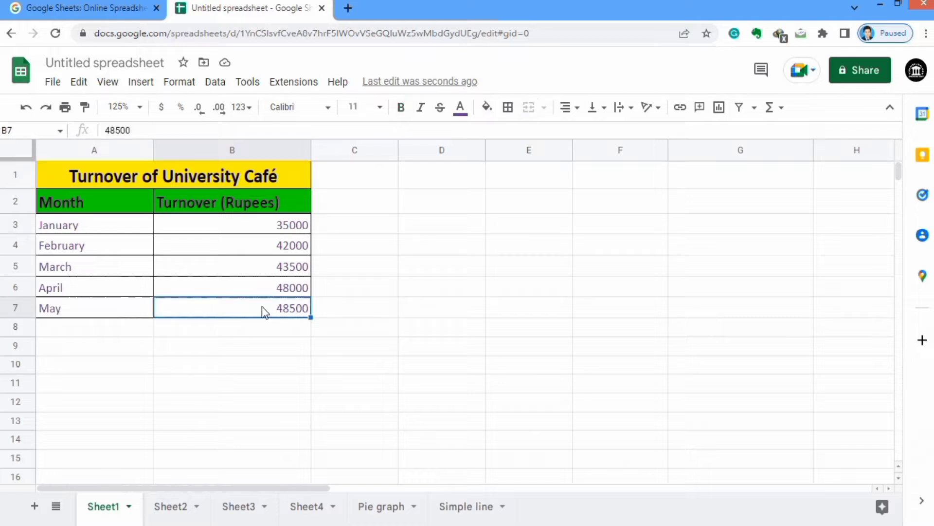
{"action": "left_click_drag", "start_coordinate": [264, 311], "coordinate": [104, 209]}
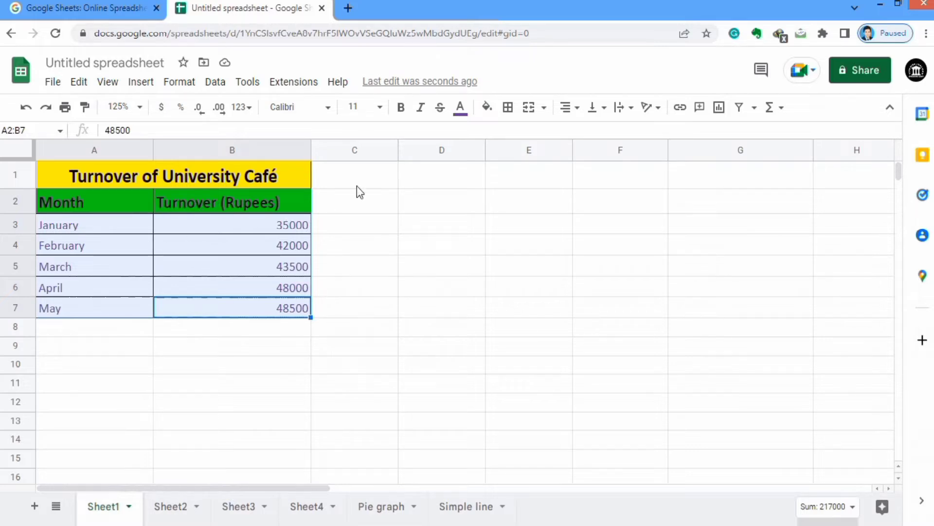
{"action": "left_click", "coordinate": [142, 82]}
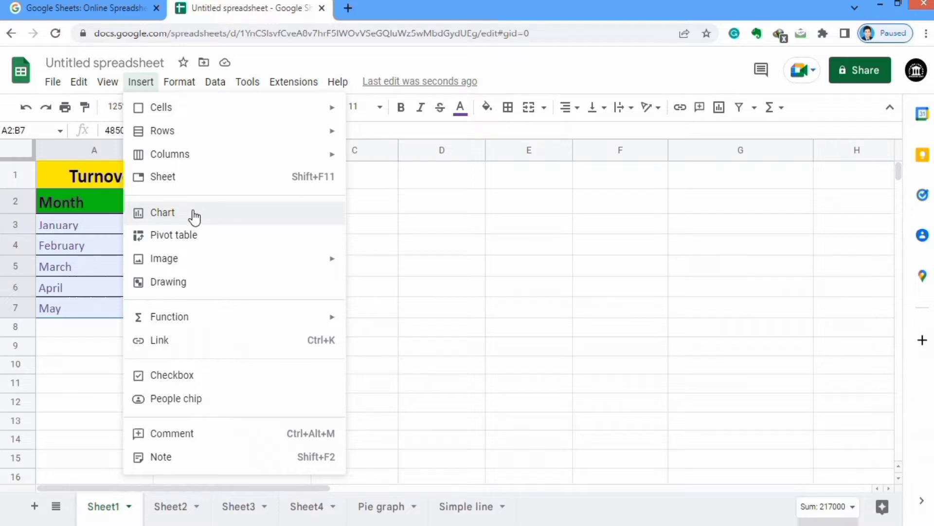
{"action": "key", "text": "Escape"}
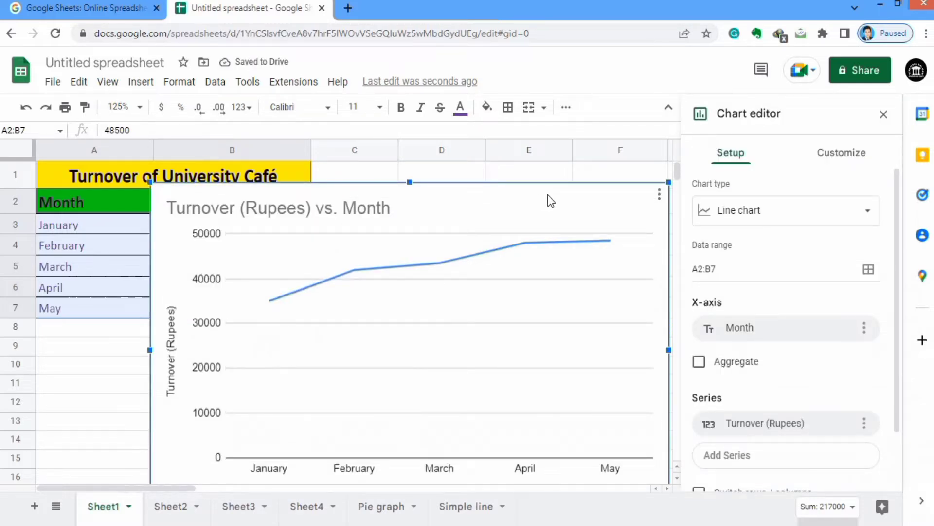
Set the sheet zoom to 100% and move the chart rightward to uncover the table's month column
{"action": "left_click", "coordinate": [140, 108]}
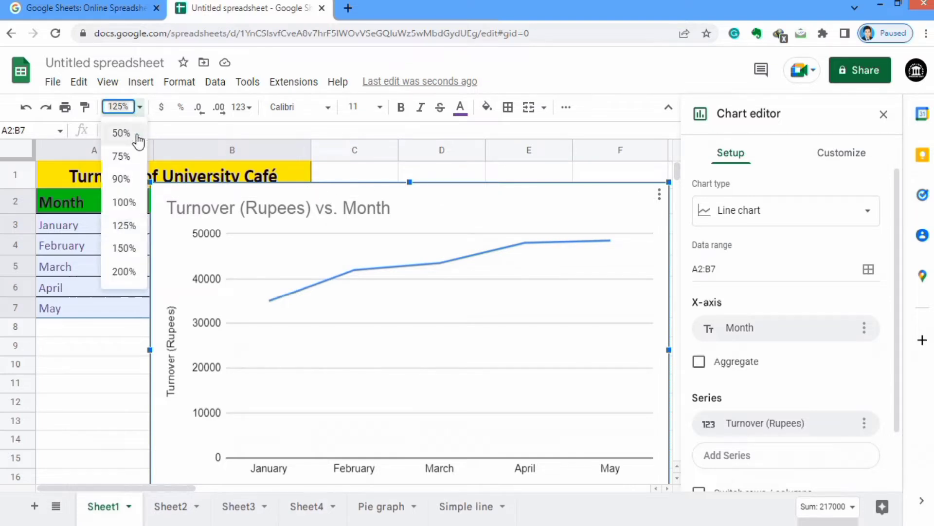
{"action": "left_click", "coordinate": [130, 203]}
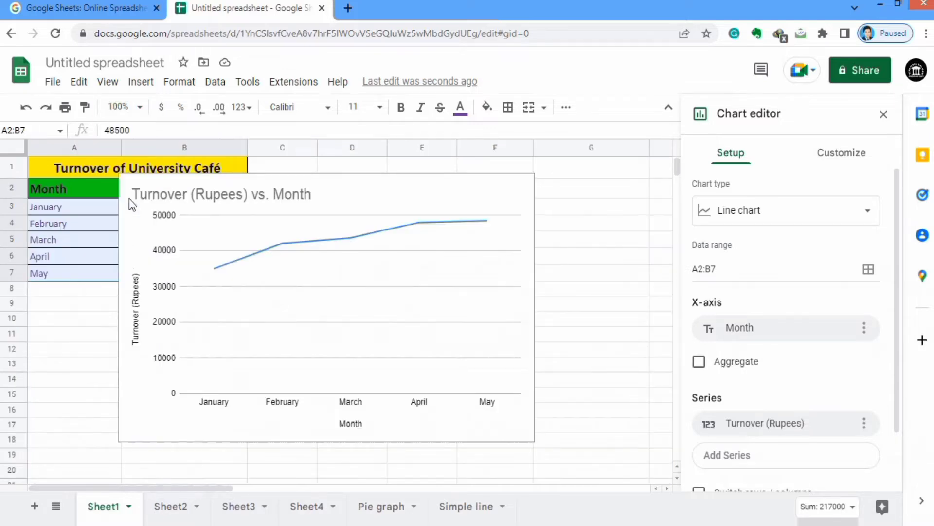
{"action": "left_click", "coordinate": [460, 190]}
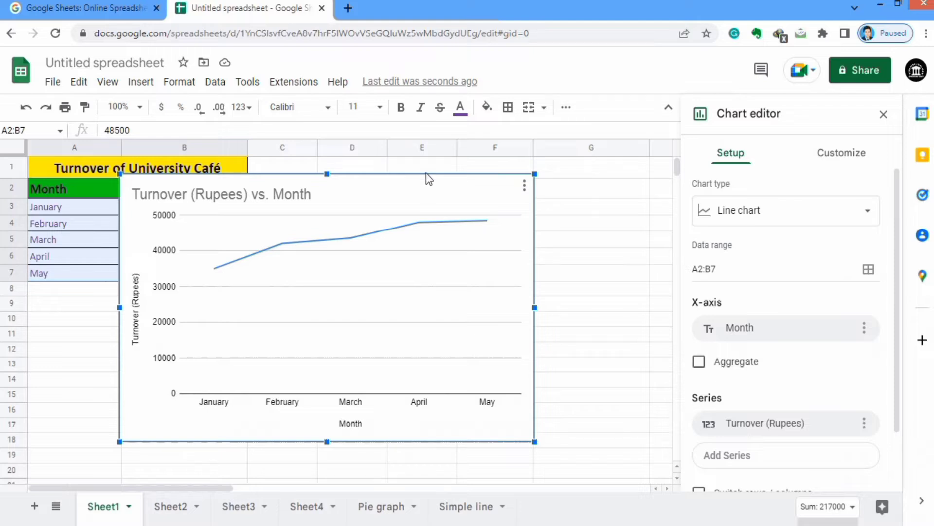
{"action": "left_click_drag", "start_coordinate": [459, 184], "coordinate": [572, 179]}
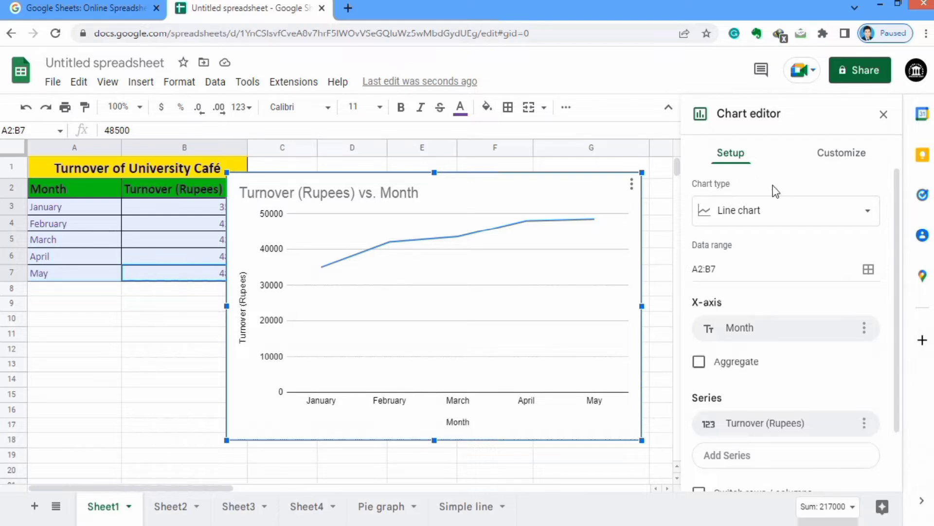
Change the chart type from the line chart to a standard column chart
{"action": "left_click", "coordinate": [869, 220]}
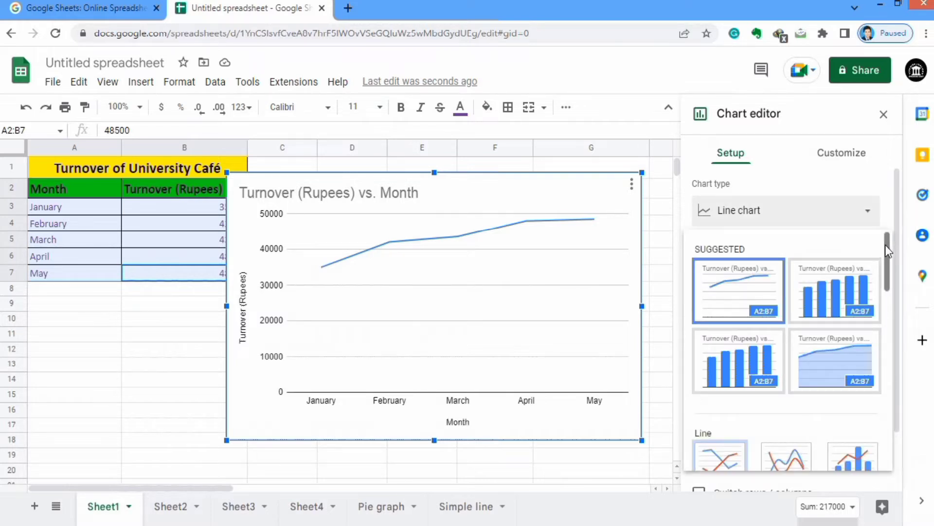
{"action": "mouse_move", "coordinate": [887, 246]}
{"action": "left_mouse_down"}
{"action": "mouse_move", "coordinate": [890, 348]}
{"action": "mouse_move", "coordinate": [887, 229]}
{"action": "left_mouse_up"}
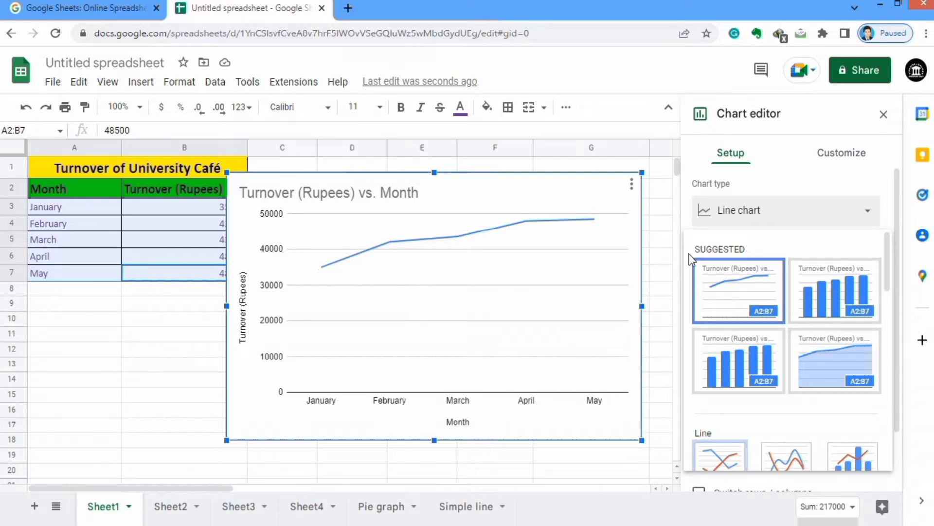
{"action": "left_click_drag", "start_coordinate": [888, 247], "coordinate": [887, 342]}
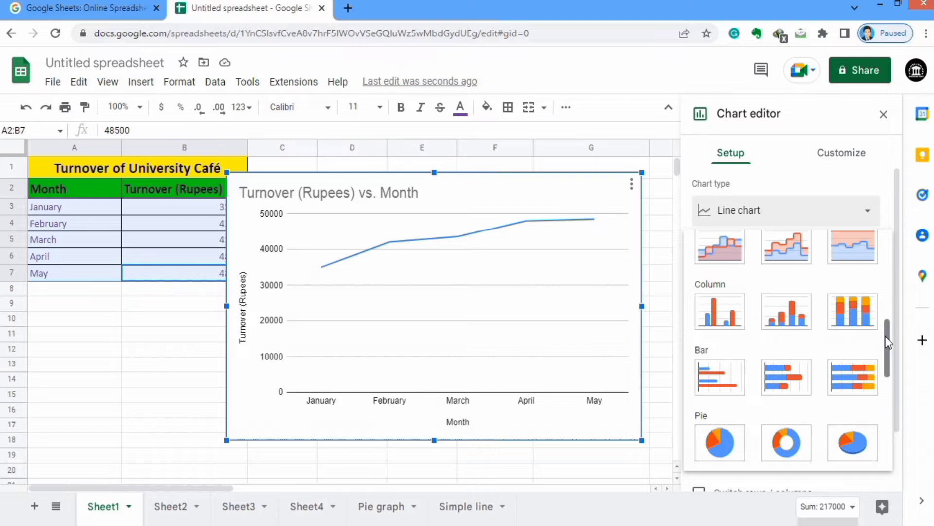
{"action": "left_click", "coordinate": [717, 304]}
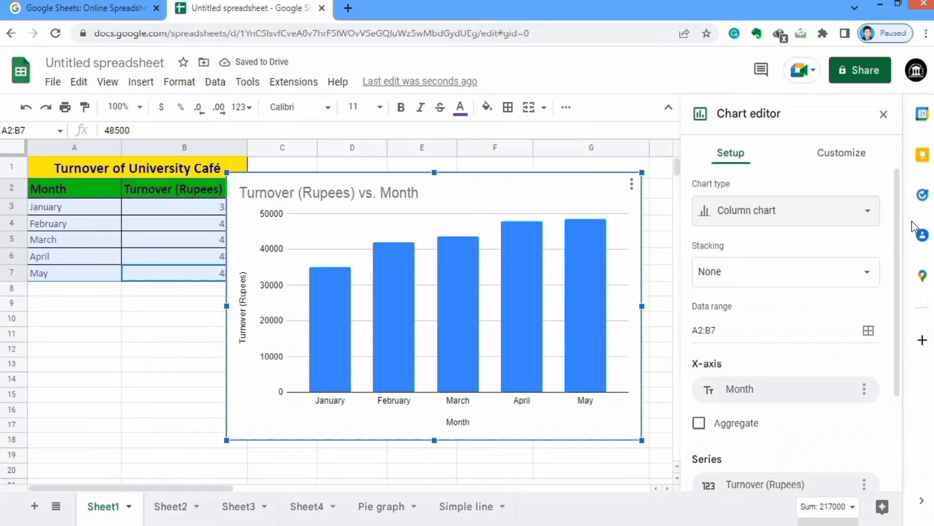
Review the column chart's data range, X-axis and series setup, and open its chart style customization settings
{"action": "left_click_drag", "start_coordinate": [901, 228], "coordinate": [901, 311]}
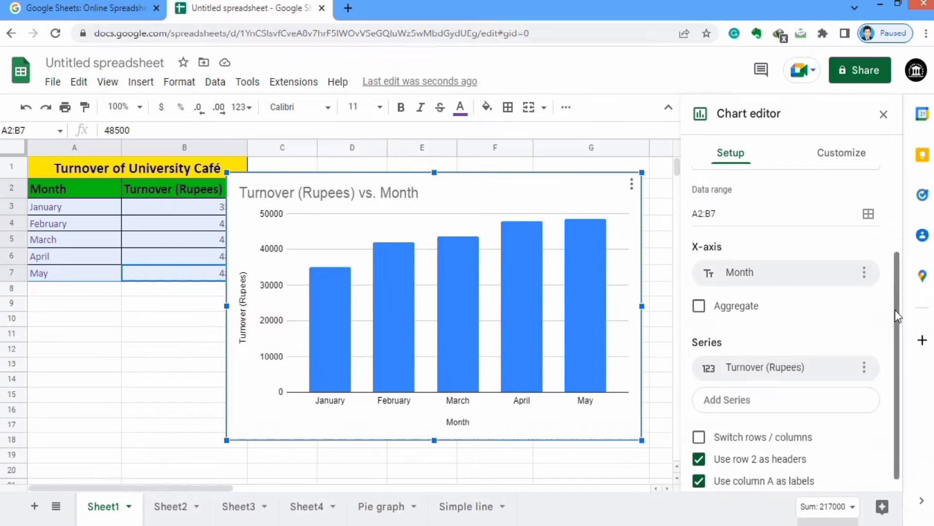
{"action": "left_click_drag", "start_coordinate": [896, 313], "coordinate": [898, 341]}
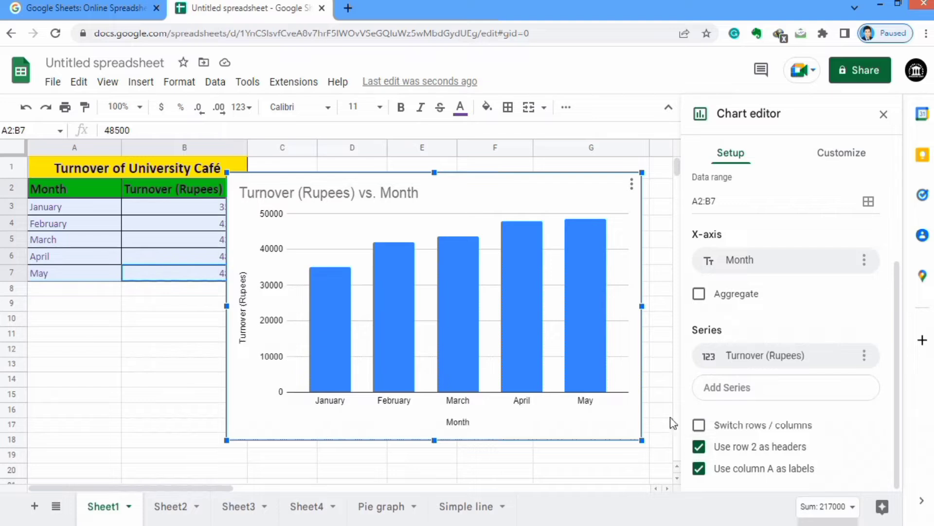
{"action": "left_click", "coordinate": [841, 154]}
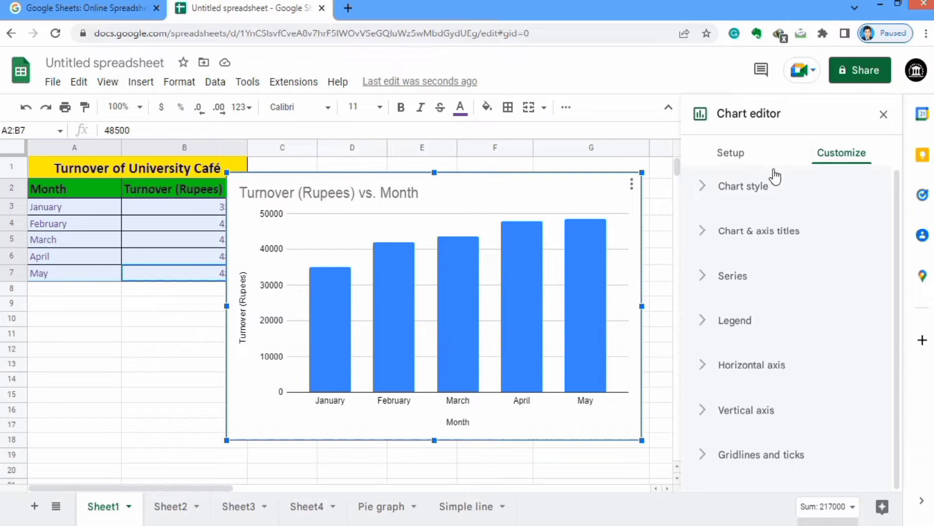
{"action": "left_click", "coordinate": [748, 190]}
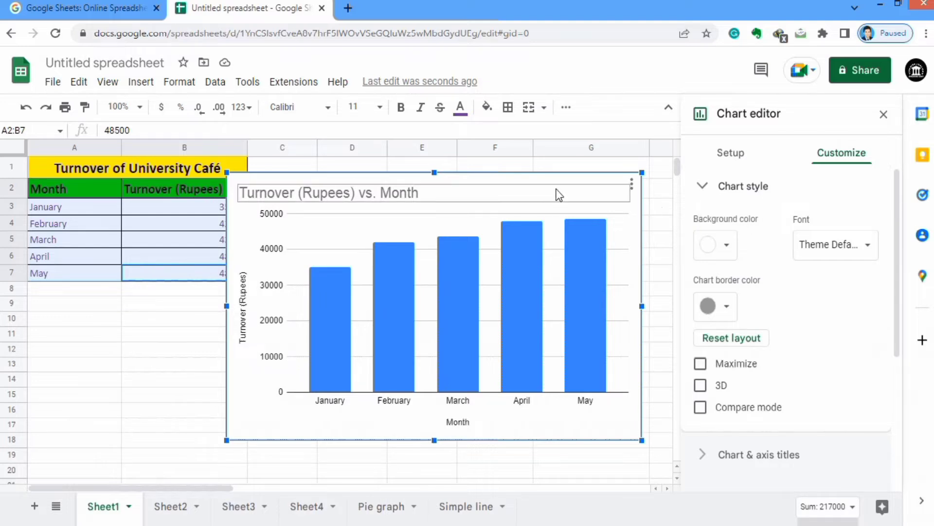
Try an orange-red background color for the chart and change it back to white
{"action": "left_click", "coordinate": [727, 248]}
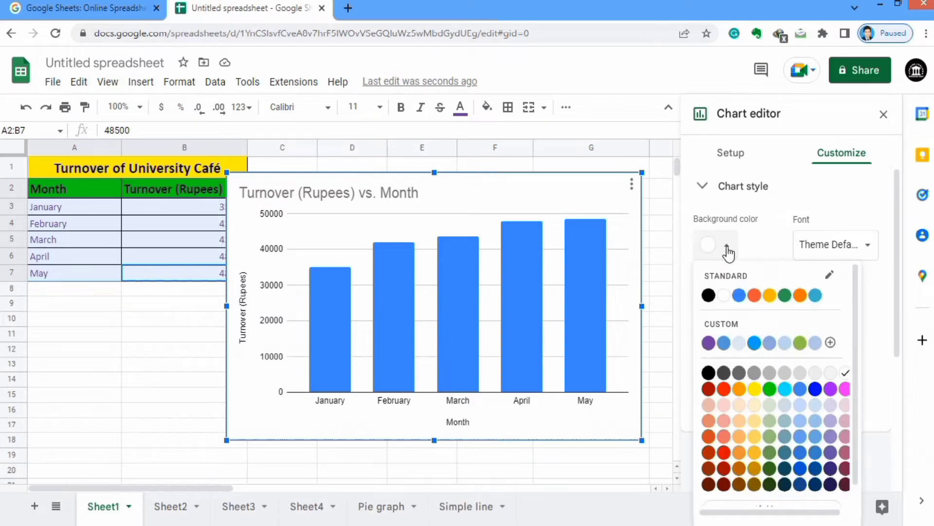
{"action": "left_click", "coordinate": [755, 295]}
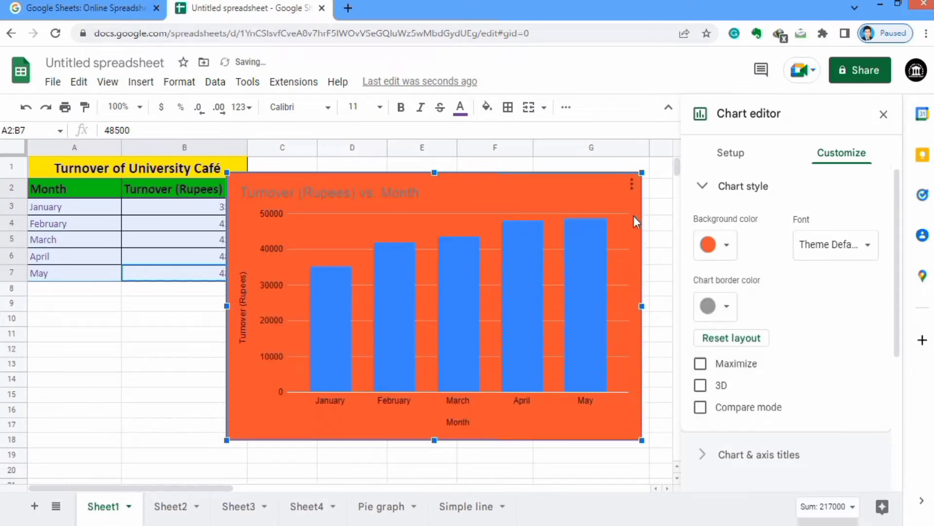
{"action": "left_click", "coordinate": [729, 247]}
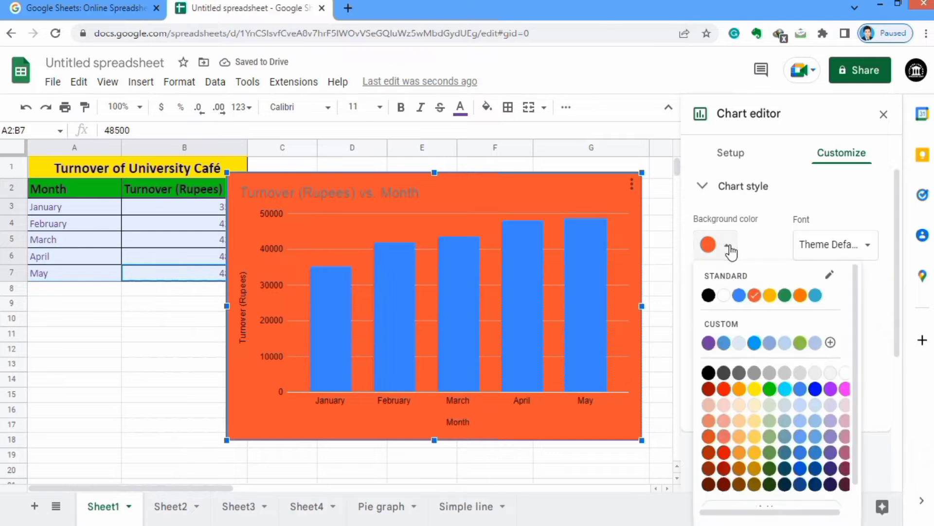
{"action": "left_click", "coordinate": [723, 295]}
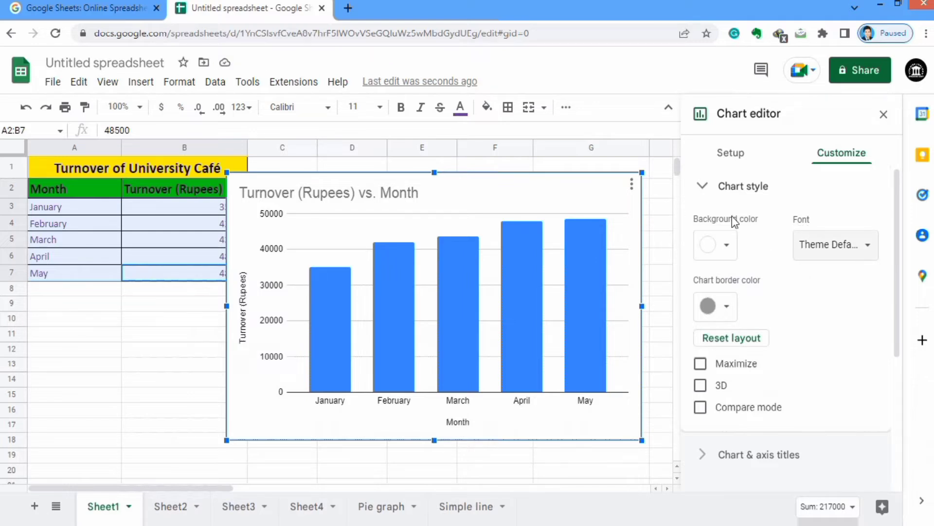
Set the chart font to Arial and the chart border color to black
{"action": "left_click", "coordinate": [869, 248]}
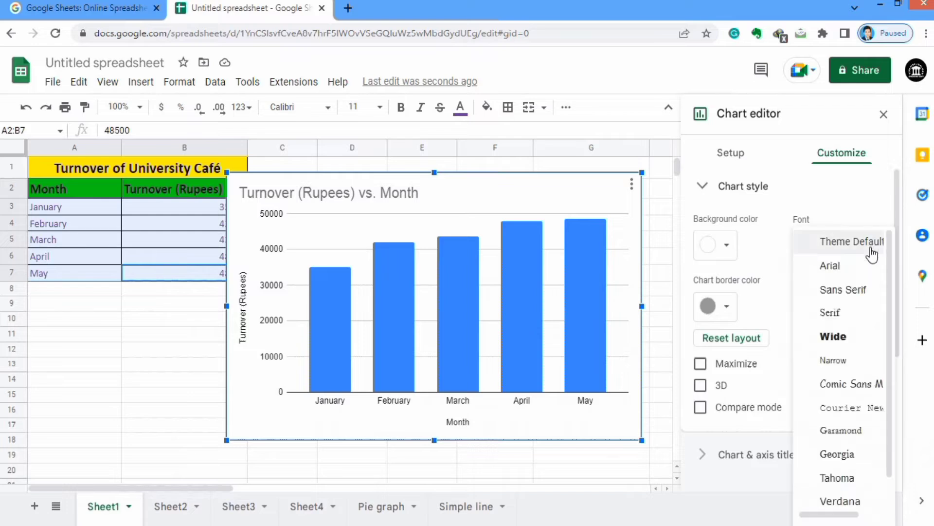
{"action": "left_click", "coordinate": [852, 266]}
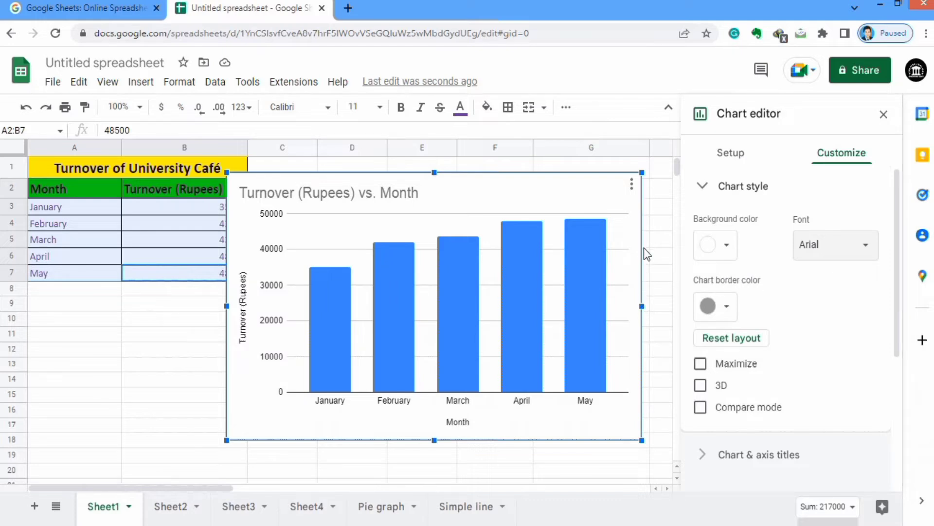
{"action": "left_click", "coordinate": [730, 312]}
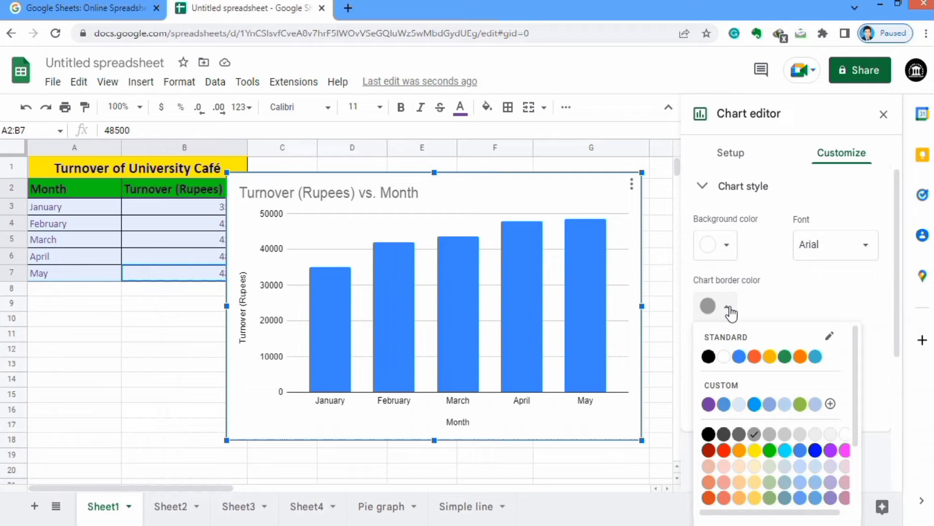
{"action": "left_click", "coordinate": [709, 358]}
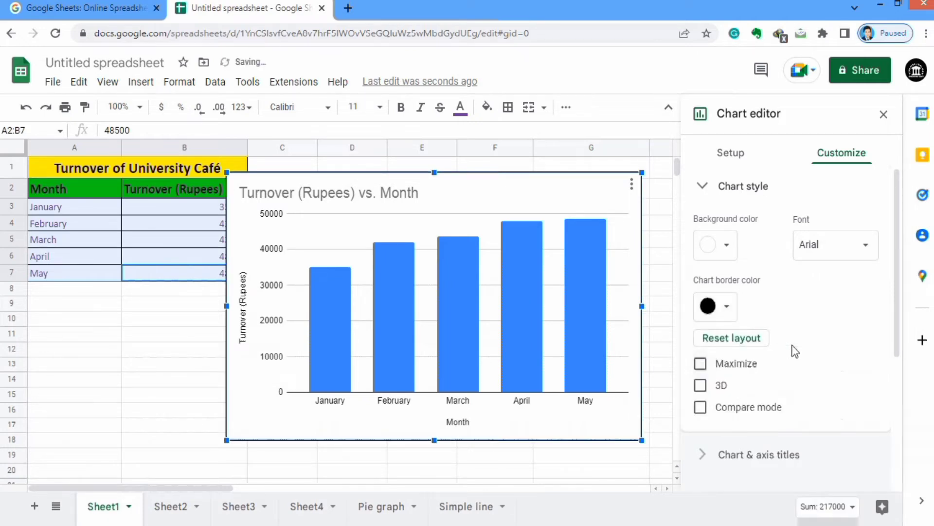
Try the 3D and Maximize options on the column chart, turning each one off again
{"action": "left_click_drag", "start_coordinate": [897, 284], "coordinate": [900, 333]}
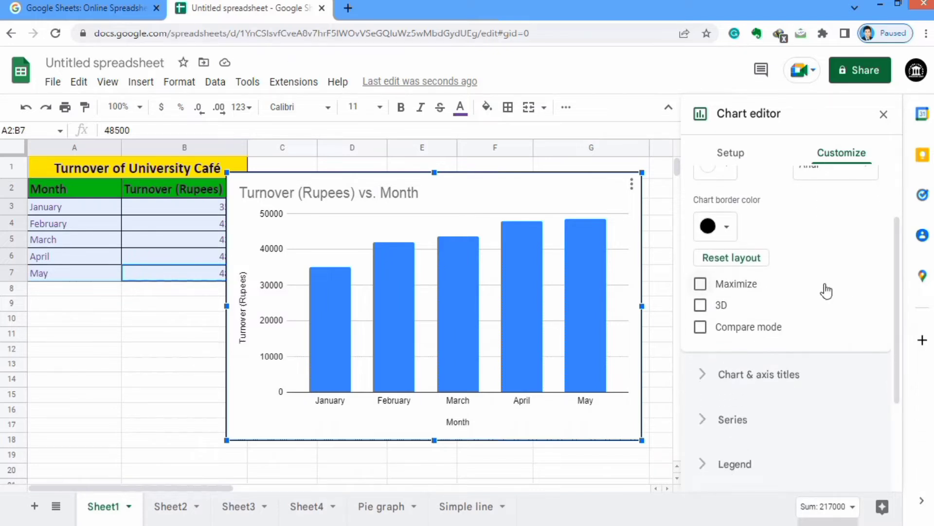
{"action": "left_click", "coordinate": [701, 307]}
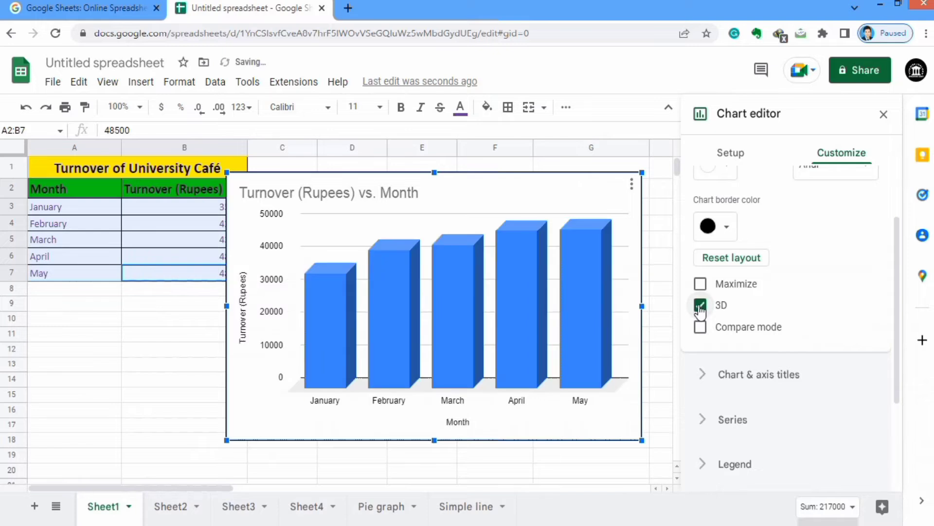
{"action": "left_click", "coordinate": [700, 306]}
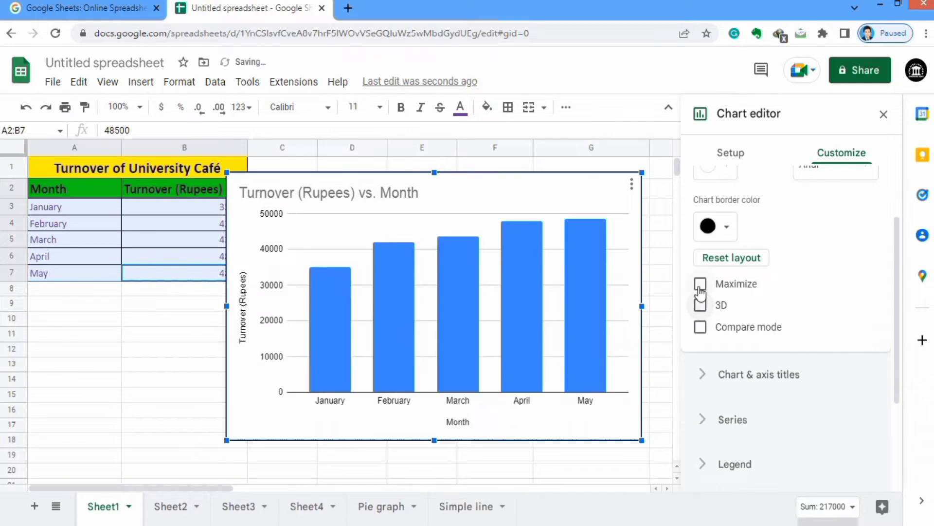
{"action": "left_click", "coordinate": [701, 285]}
{"action": "left_click", "coordinate": [701, 285]}
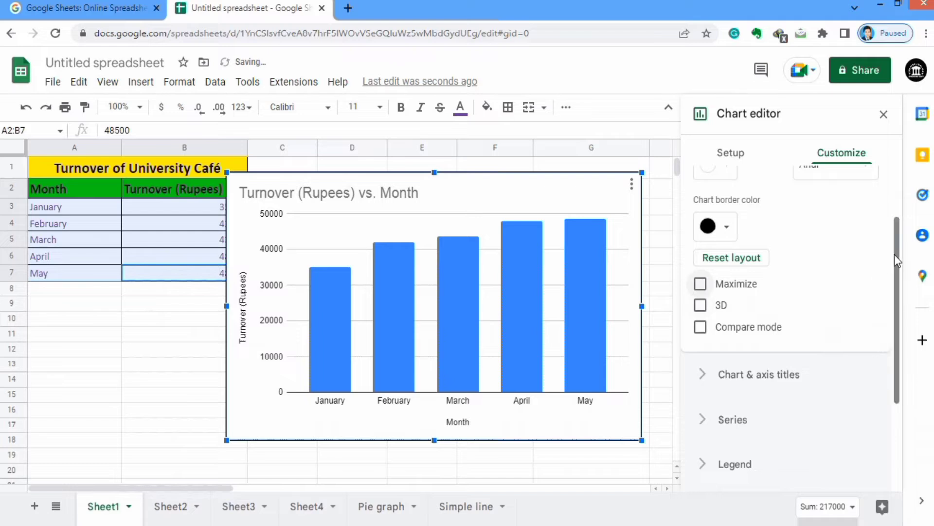
Change the column chart's title text to "Turnover of University Cafe"
{"action": "scroll", "coordinate": [897, 275], "scroll_direction": "down", "scroll_amount": 1}
{"action": "left_click_drag", "start_coordinate": [897, 277], "coordinate": [897, 344]}
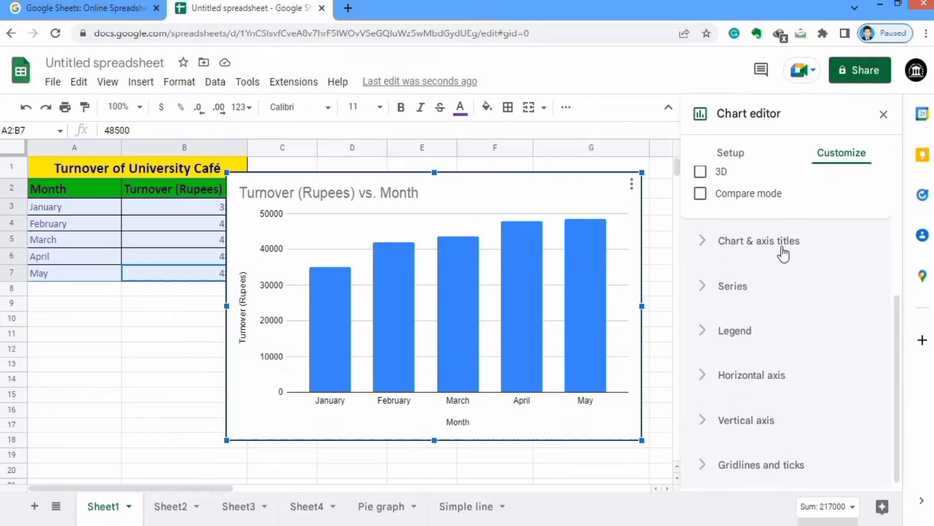
{"action": "left_click", "coordinate": [775, 243]}
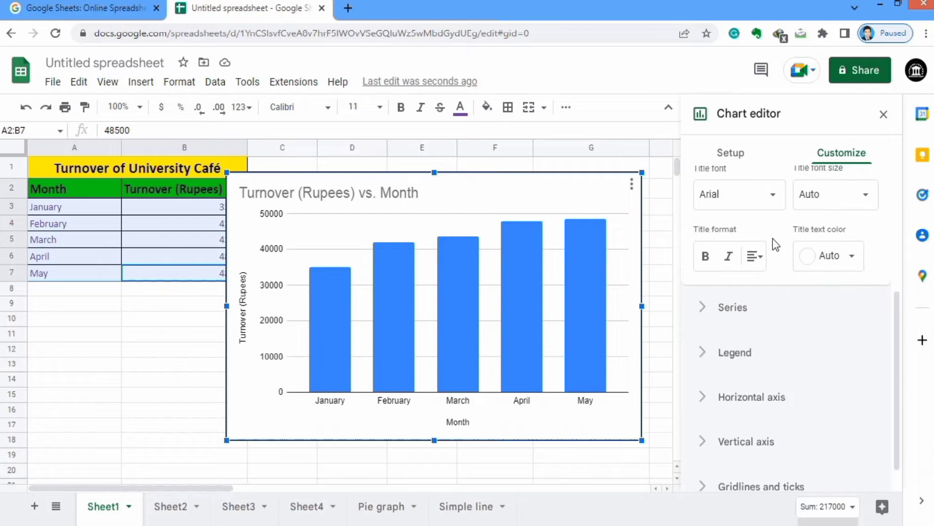
{"action": "left_click_drag", "start_coordinate": [895, 304], "coordinate": [898, 209]}
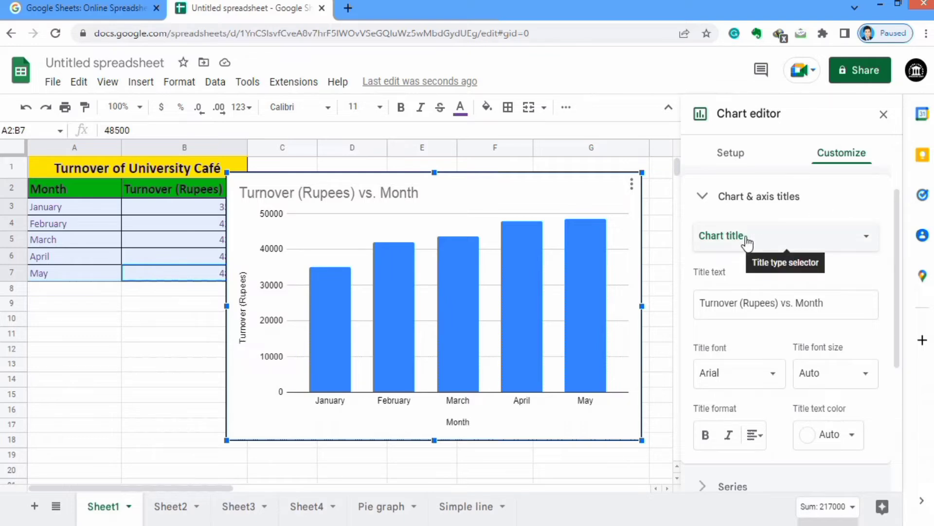
{"action": "left_click", "coordinate": [869, 243]}
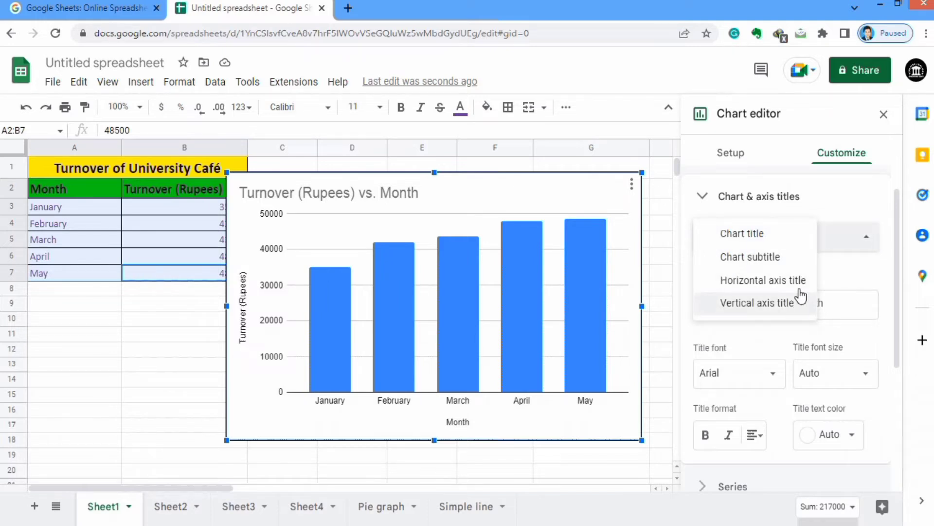
{"action": "left_click", "coordinate": [756, 236]}
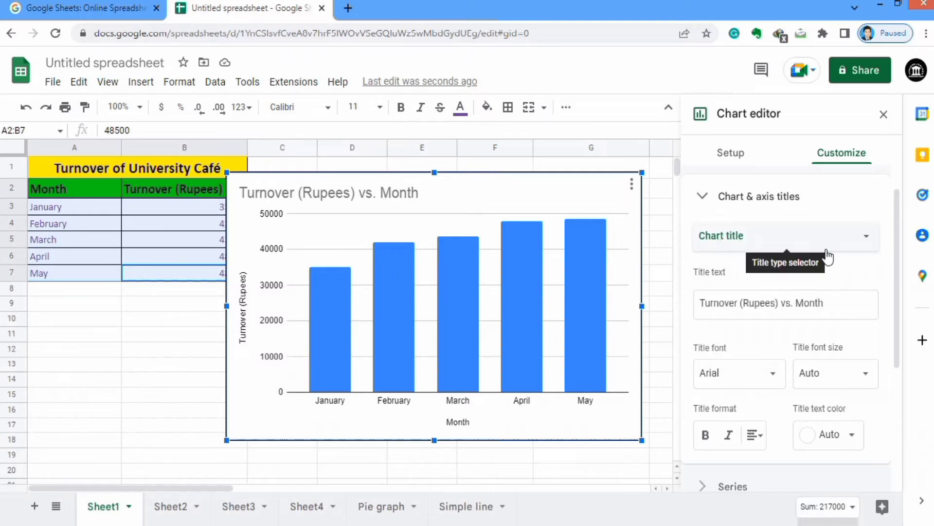
{"action": "left_click", "coordinate": [835, 305]}
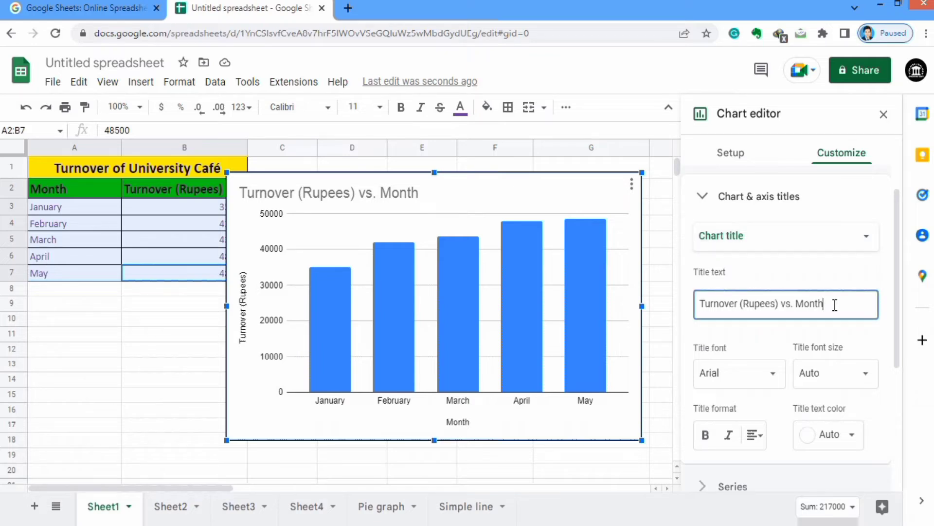
{"action": "key", "text": "BackSpace"}
{"action": "key", "text": "BackSpace"}
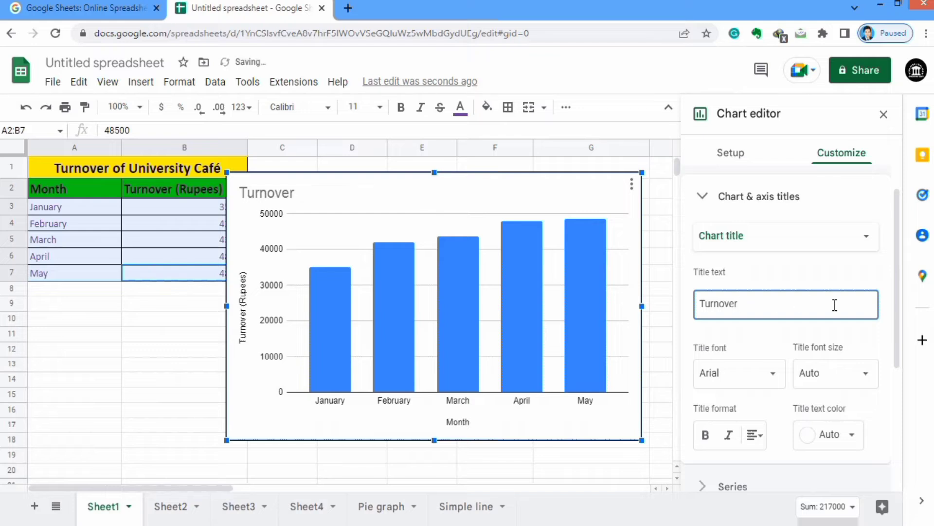
{"action": "type", "text": "of University"}
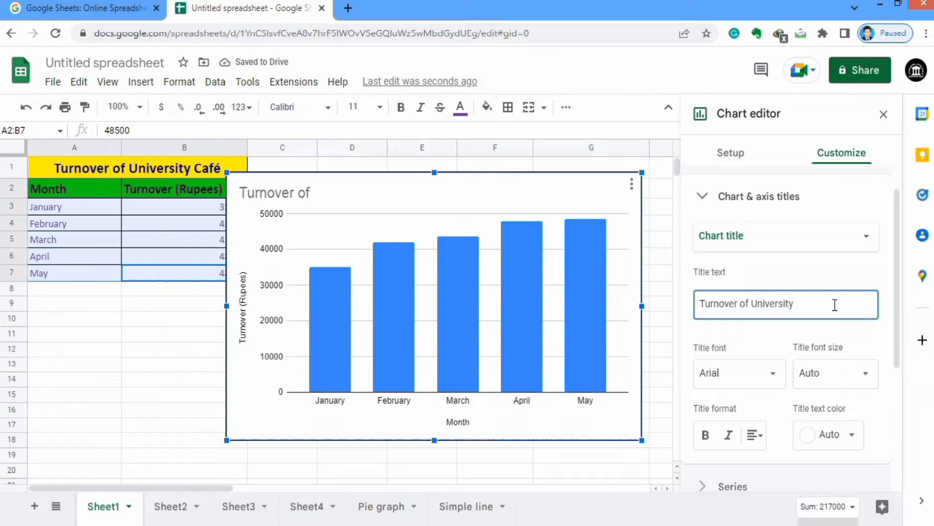
{"action": "type", "text": " Cafe"}
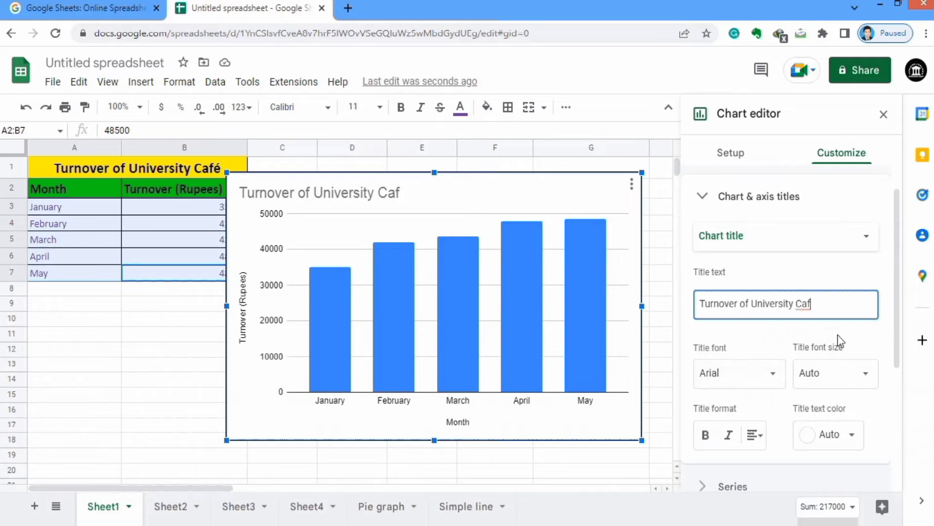
{"action": "type", "text": "e"}
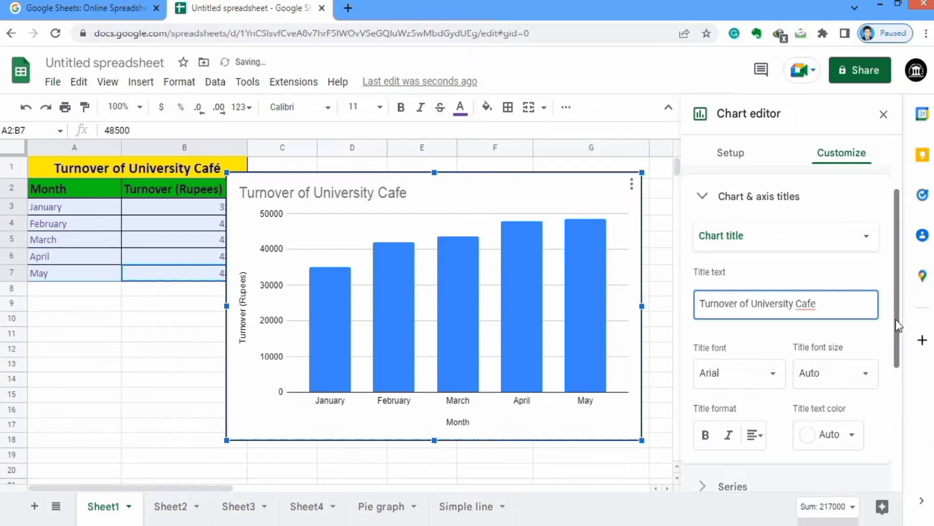
Format the chart title at font size 24, bold, center-aligned and with black text
{"action": "left_click_drag", "start_coordinate": [895, 320], "coordinate": [897, 336]}
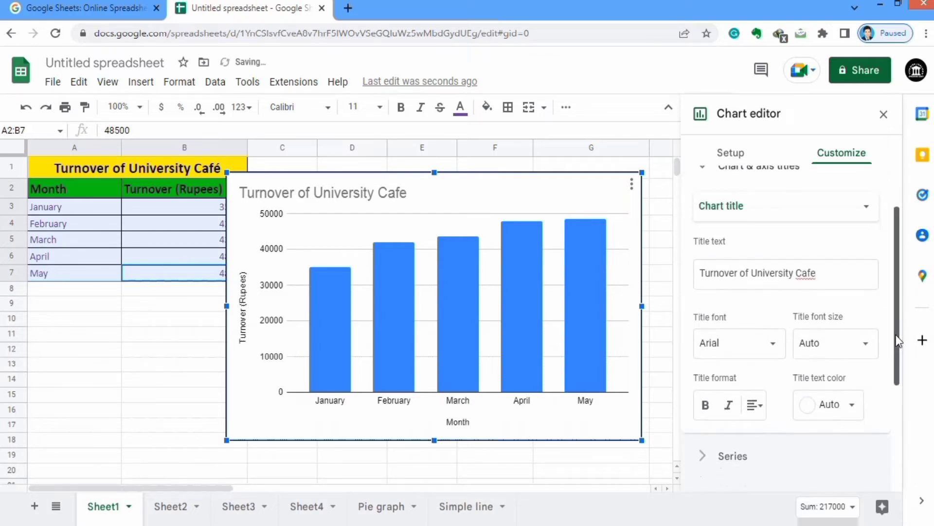
{"action": "left_click", "coordinate": [868, 348]}
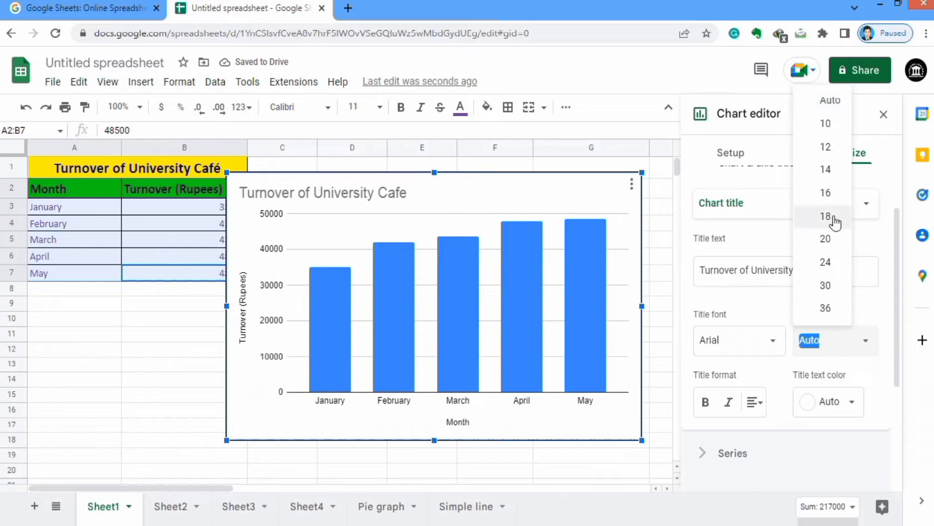
{"action": "left_click", "coordinate": [830, 261]}
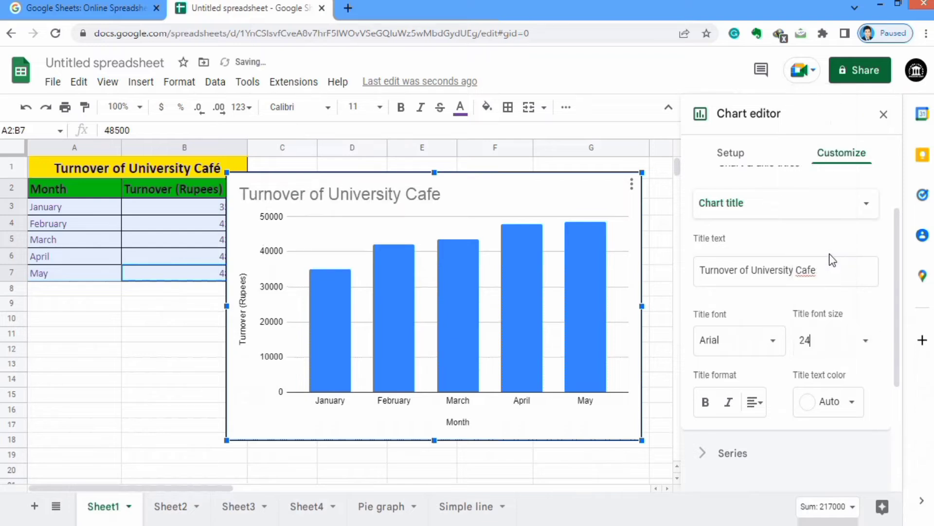
{"action": "left_click_drag", "start_coordinate": [896, 244], "coordinate": [897, 265]}
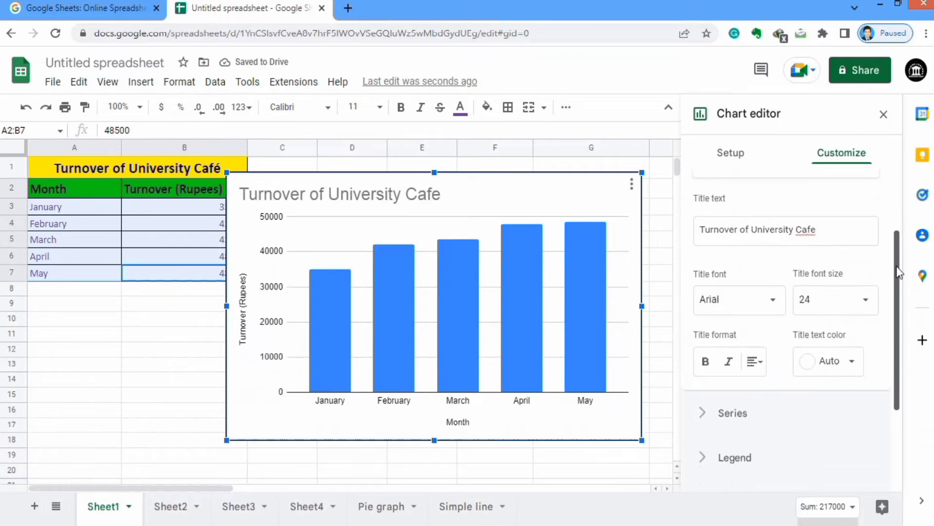
{"action": "left_click", "coordinate": [706, 360]}
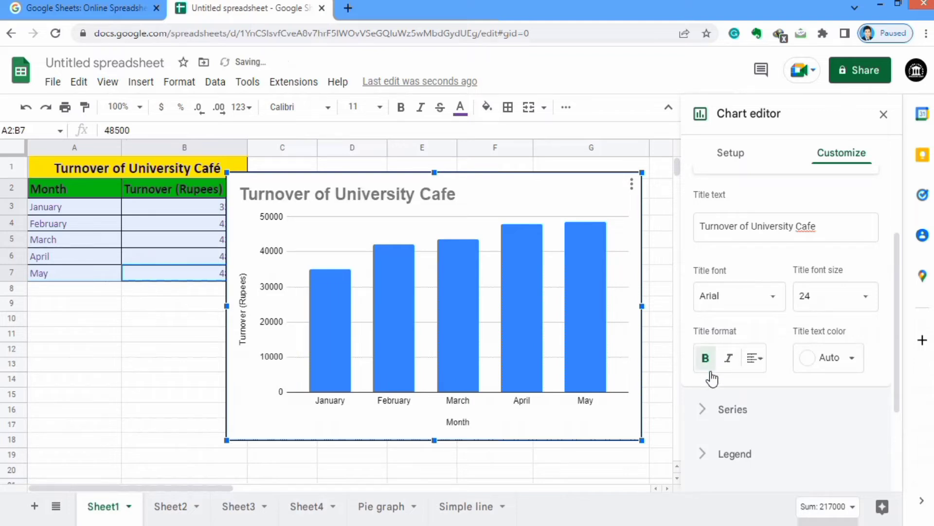
{"action": "left_click", "coordinate": [760, 364]}
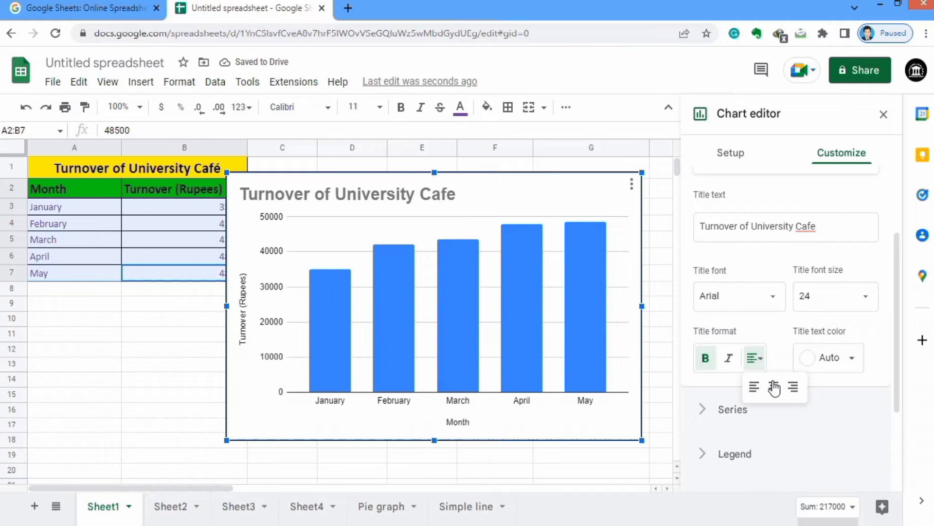
{"action": "left_click", "coordinate": [775, 387]}
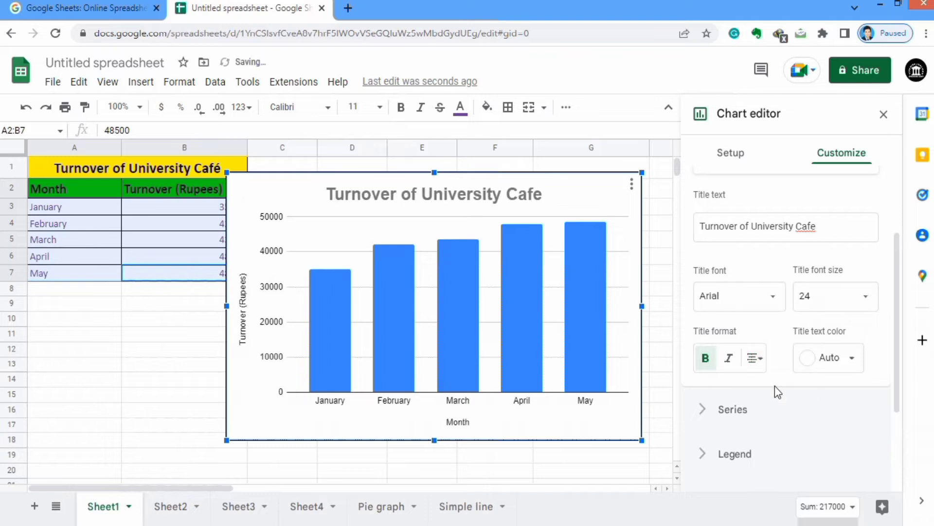
{"action": "left_click", "coordinate": [852, 360]}
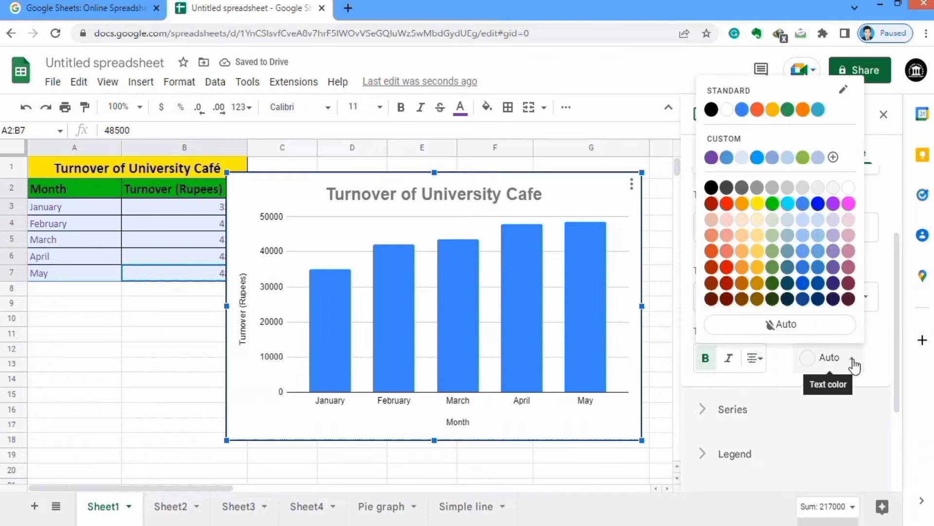
{"action": "left_click", "coordinate": [713, 111]}
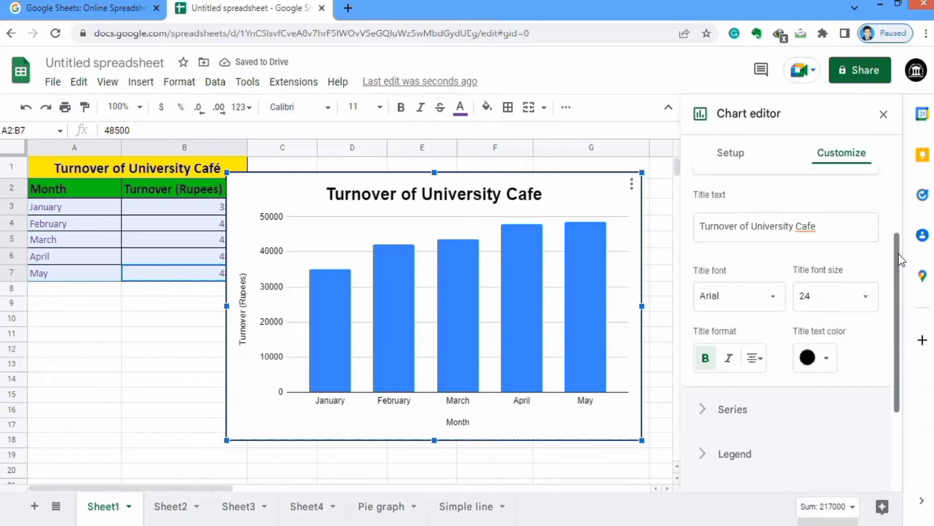
Format the horizontal axis title at font size 14, bold and with black text
{"action": "left_click_drag", "start_coordinate": [900, 252], "coordinate": [898, 216]}
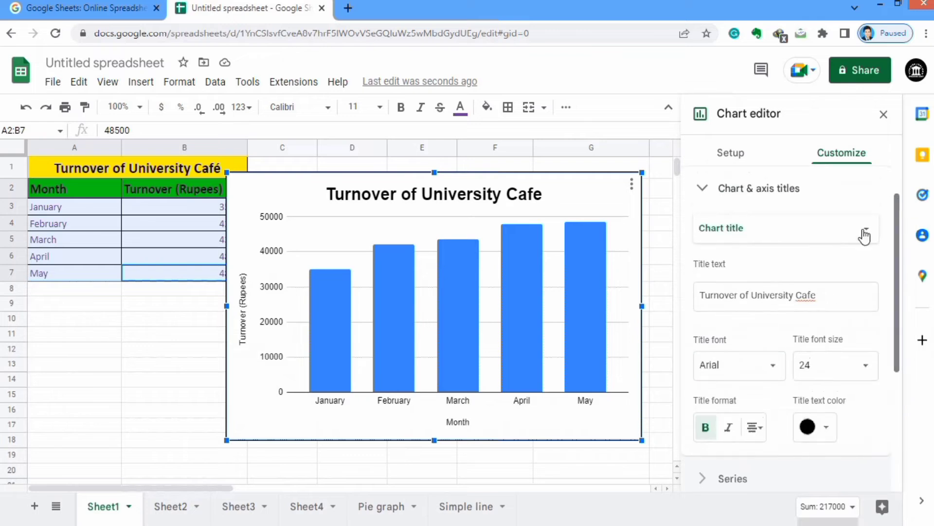
{"action": "left_click", "coordinate": [868, 236]}
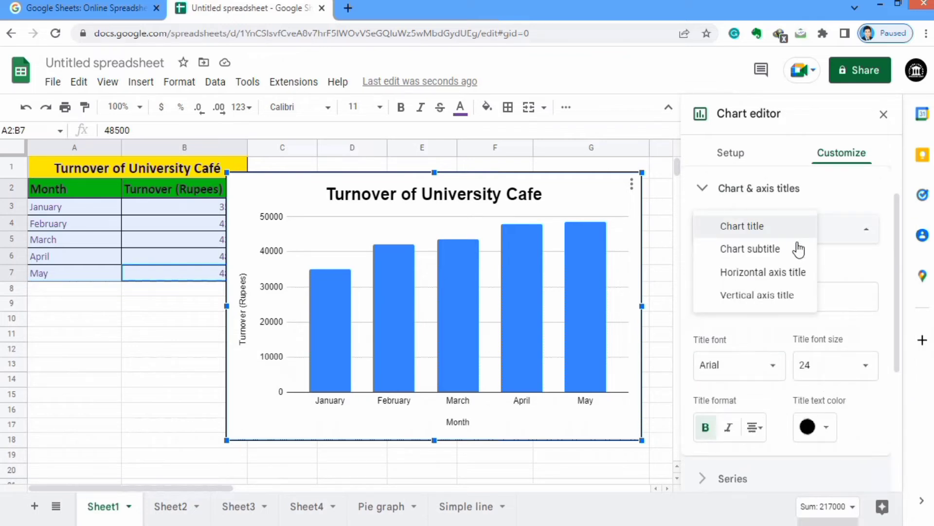
{"action": "left_click", "coordinate": [775, 271]}
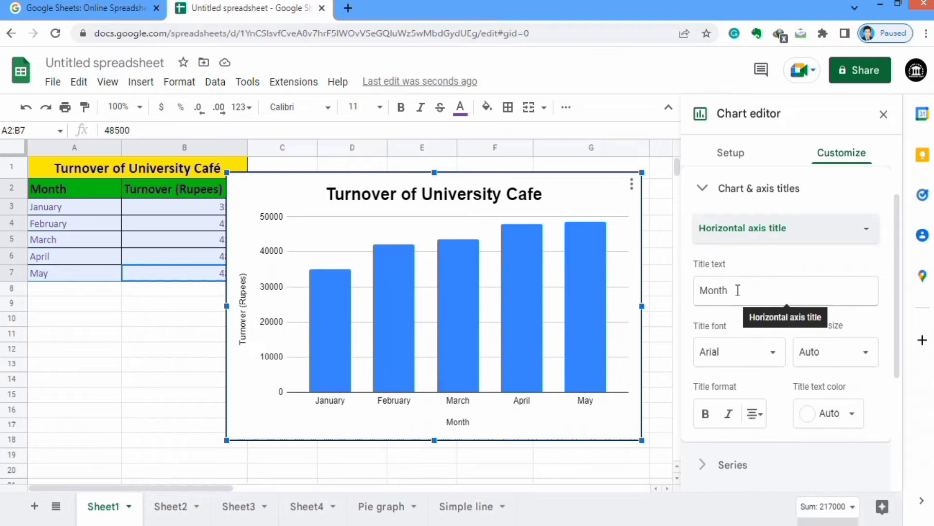
{"action": "left_click_drag", "start_coordinate": [897, 270], "coordinate": [896, 292]}
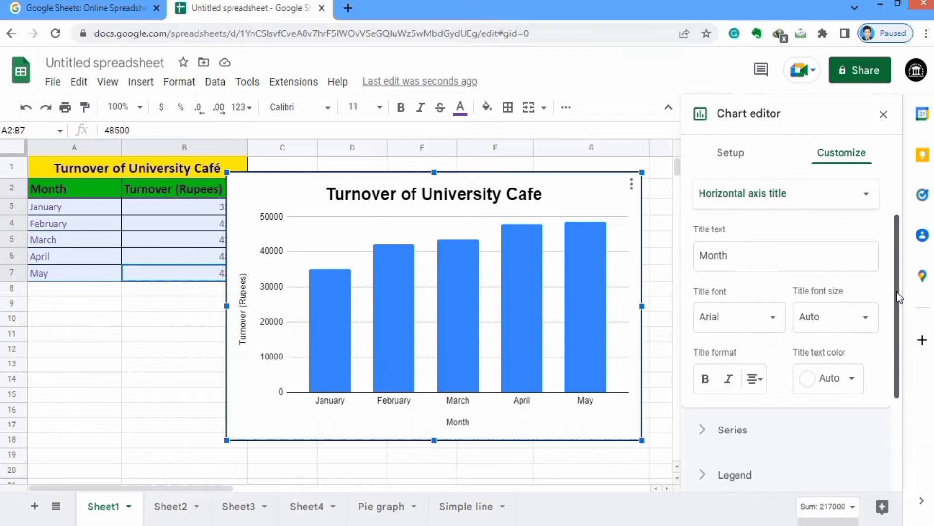
{"action": "left_click", "coordinate": [869, 324]}
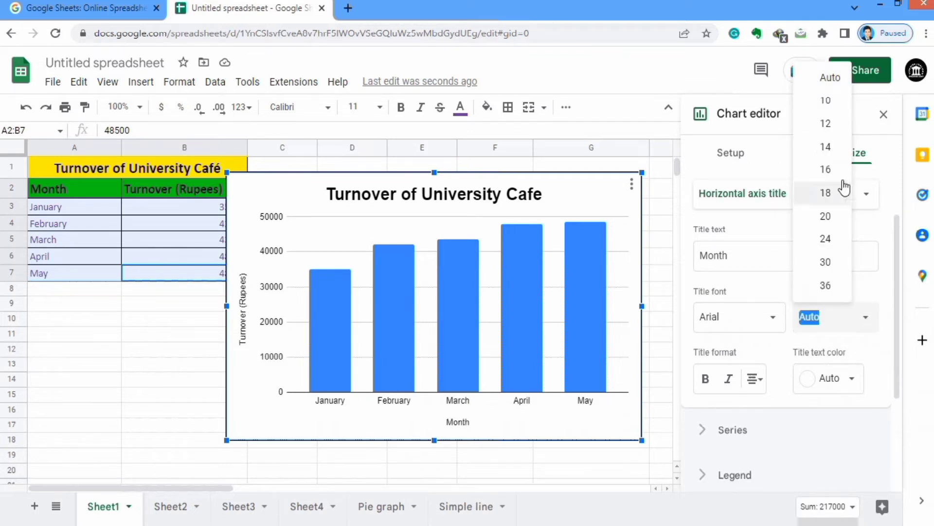
{"action": "left_click", "coordinate": [826, 148]}
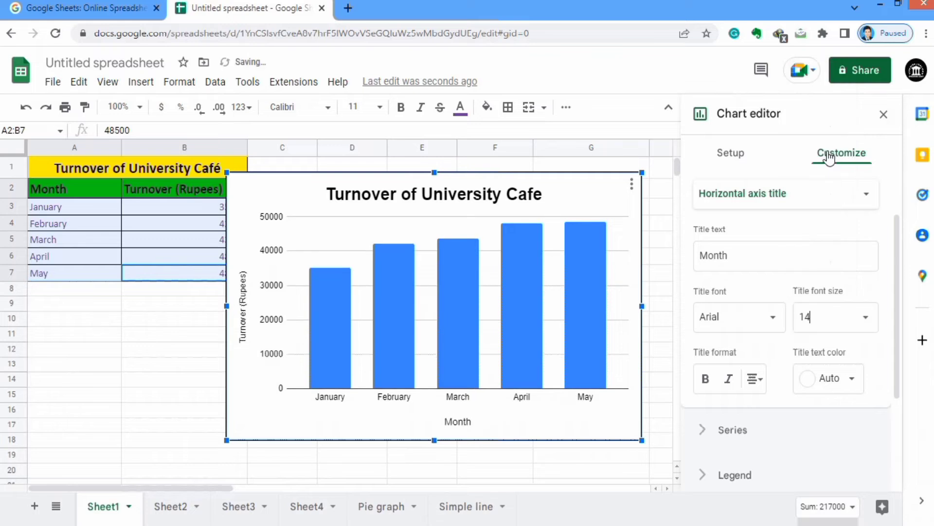
{"action": "left_click", "coordinate": [704, 380]}
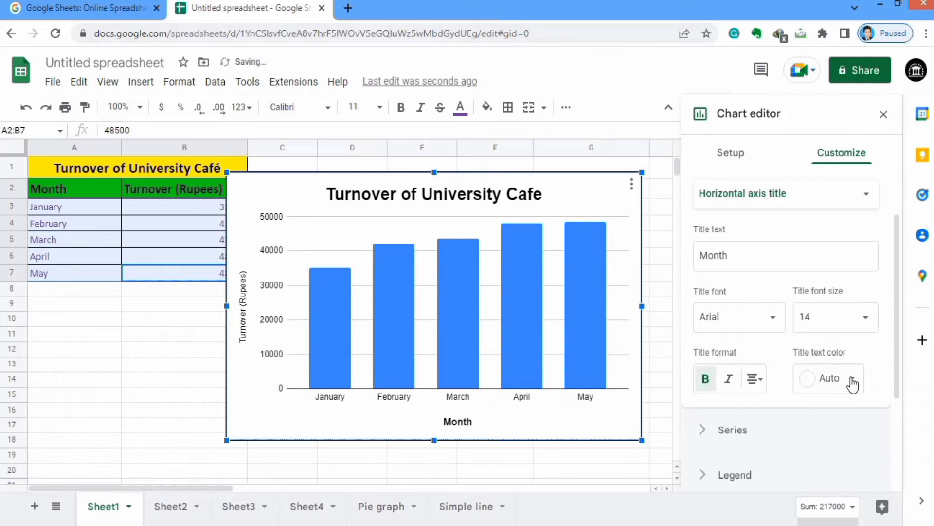
{"action": "left_click", "coordinate": [856, 384]}
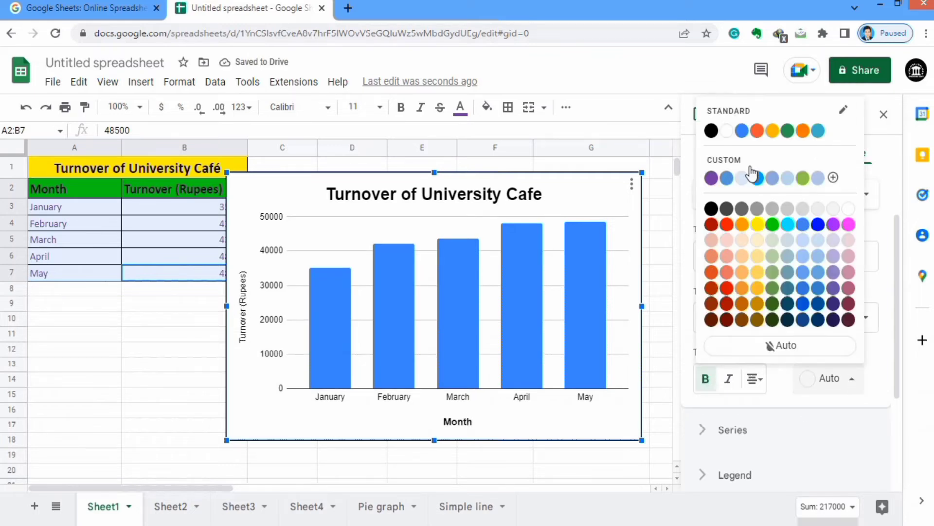
{"action": "left_click", "coordinate": [711, 130]}
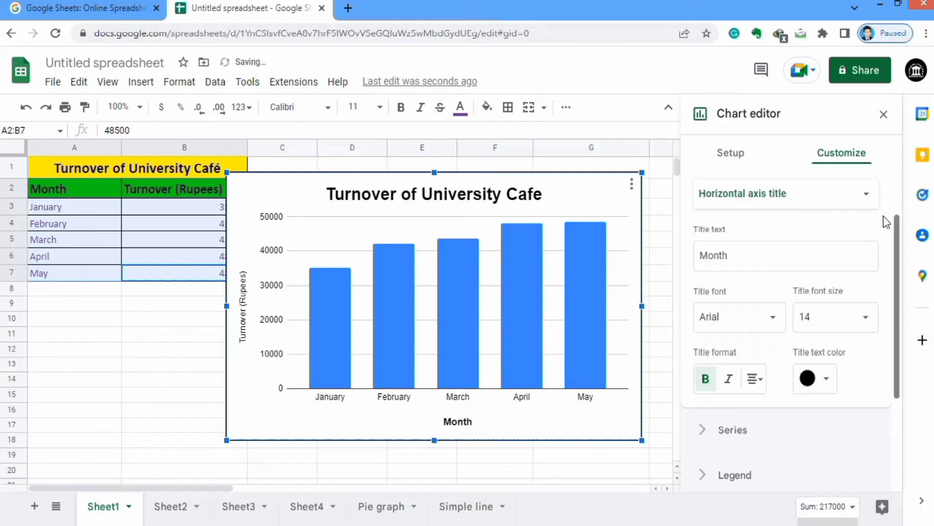
Format the vertical axis title at font size 14, bold and with black text
{"action": "left_click", "coordinate": [867, 196]}
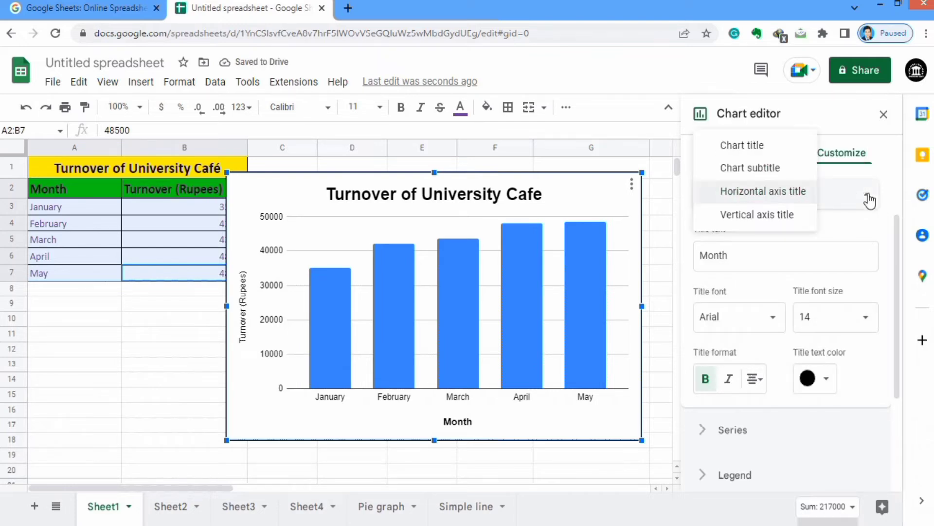
{"action": "left_click", "coordinate": [773, 214]}
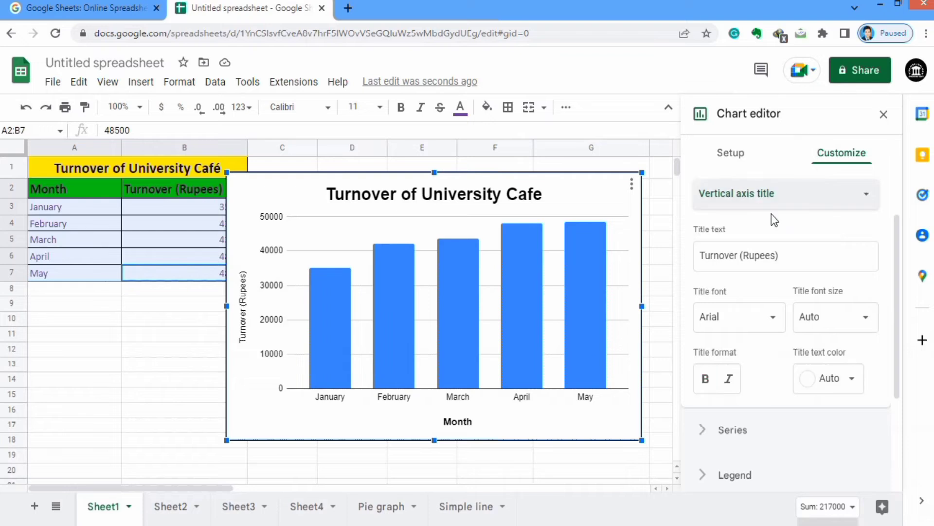
{"action": "left_click", "coordinate": [866, 327]}
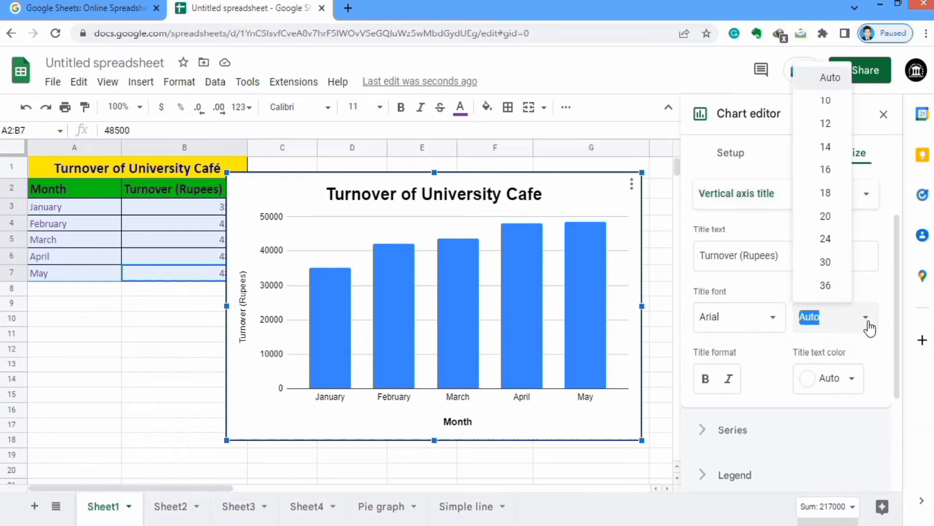
{"action": "left_click", "coordinate": [827, 148]}
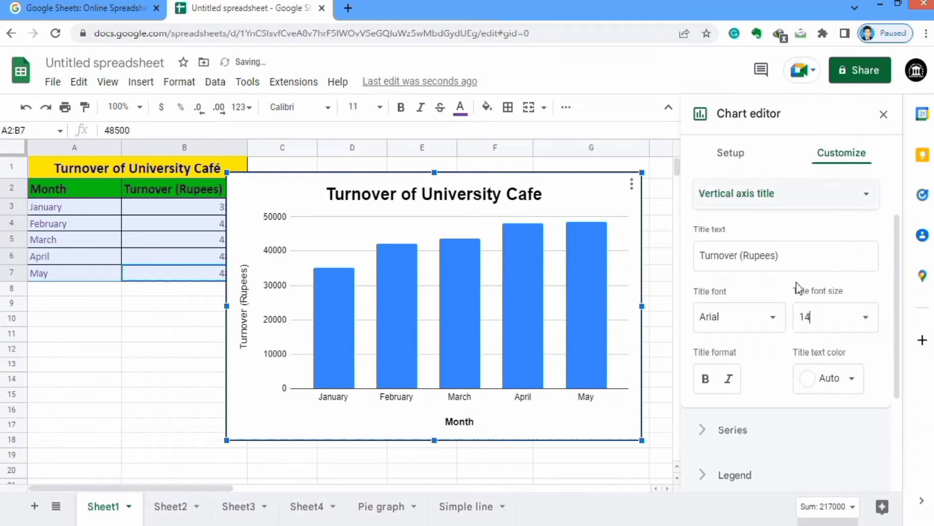
{"action": "left_click", "coordinate": [705, 379]}
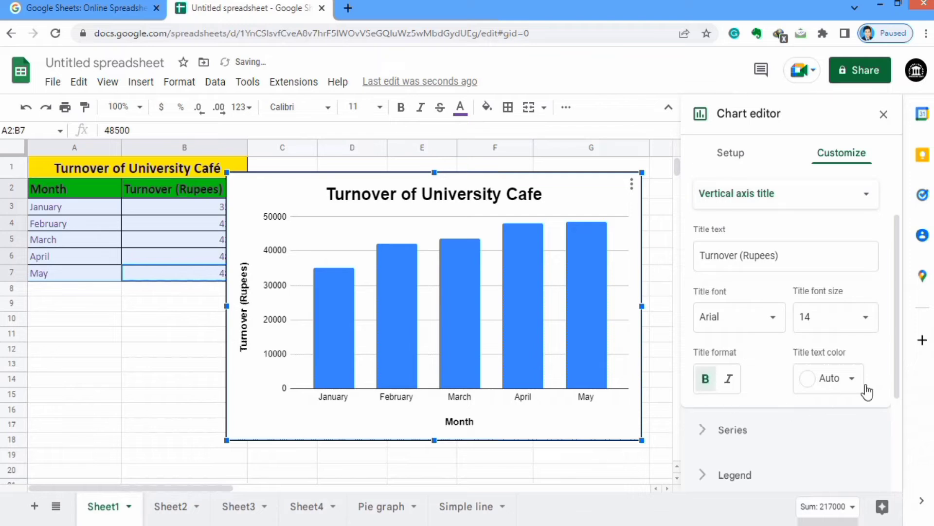
{"action": "left_click", "coordinate": [850, 382]}
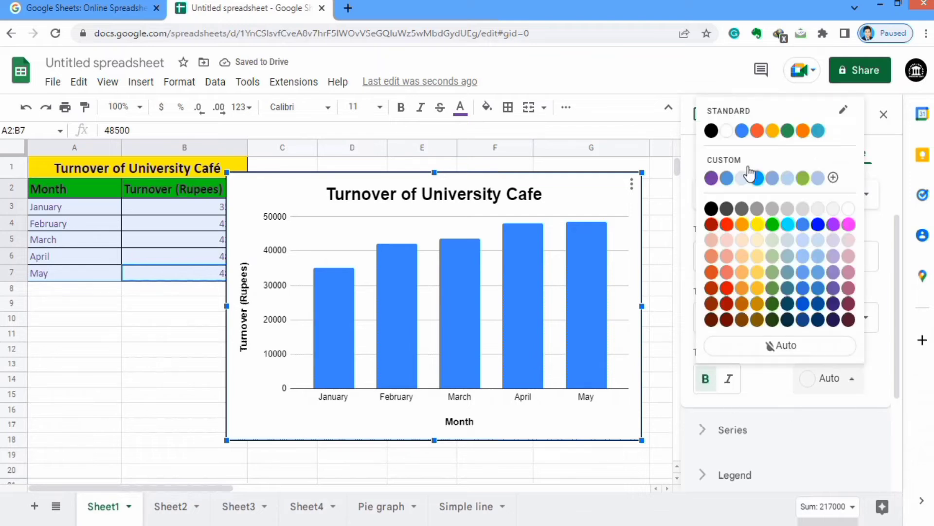
{"action": "left_click", "coordinate": [711, 131]}
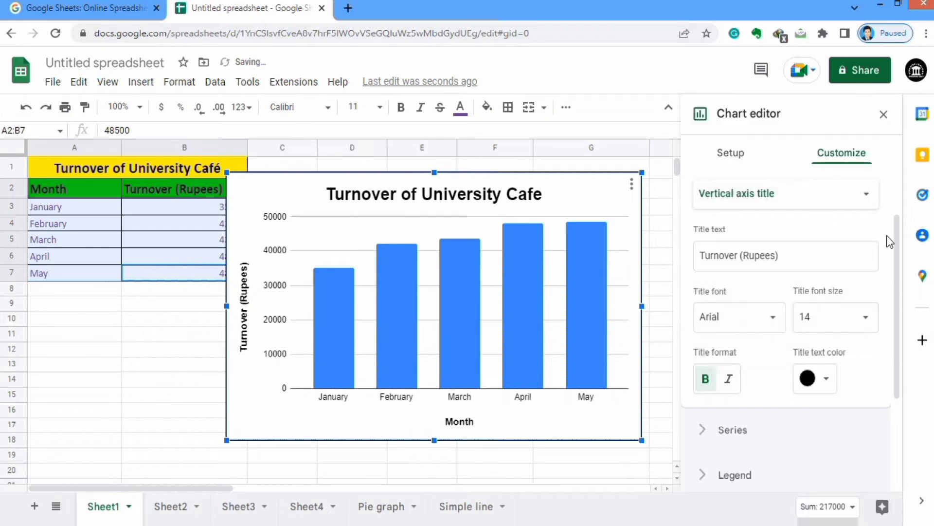
Set the fill color of the Turnover (Rupees) series columns to the standard green
{"action": "scroll", "coordinate": [898, 273], "scroll_direction": "down", "scroll_amount": 2}
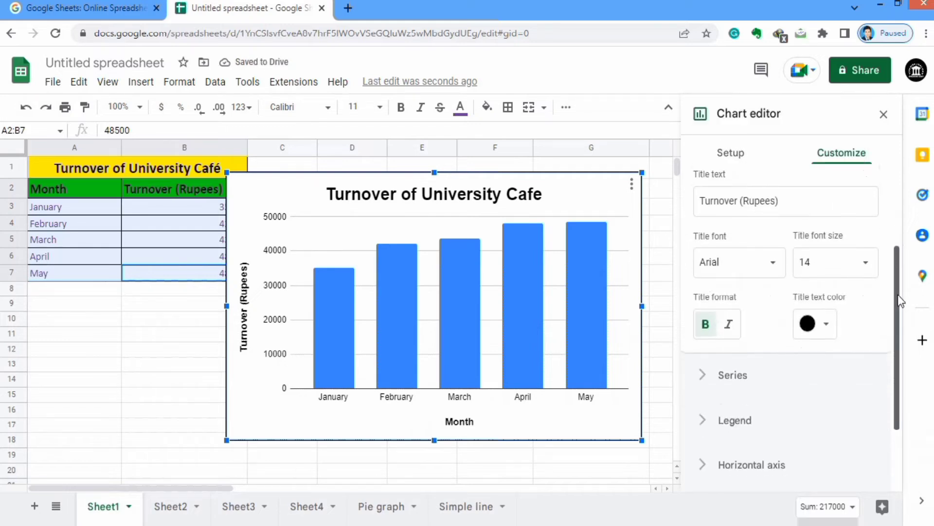
{"action": "scroll", "coordinate": [898, 294], "scroll_direction": "down", "scroll_amount": 3}
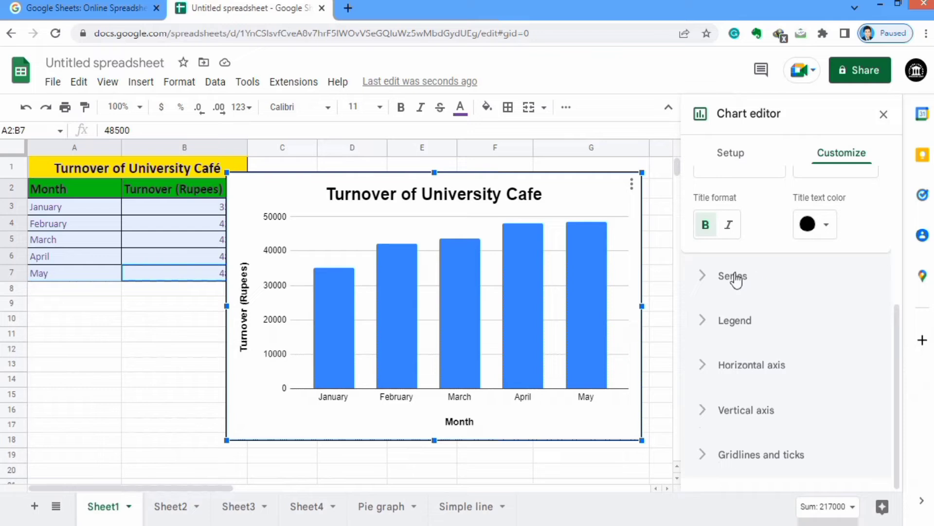
{"action": "left_click", "coordinate": [733, 276]}
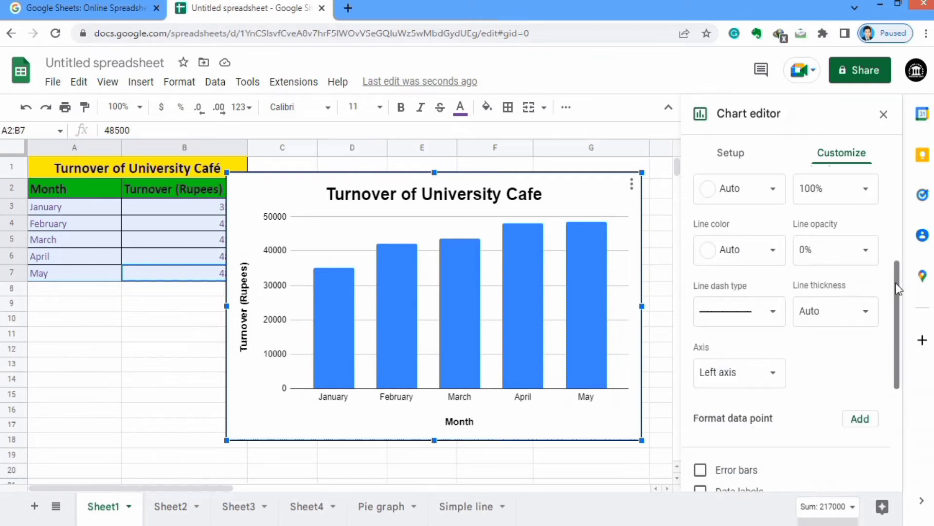
{"action": "left_click_drag", "start_coordinate": [896, 283], "coordinate": [893, 231]}
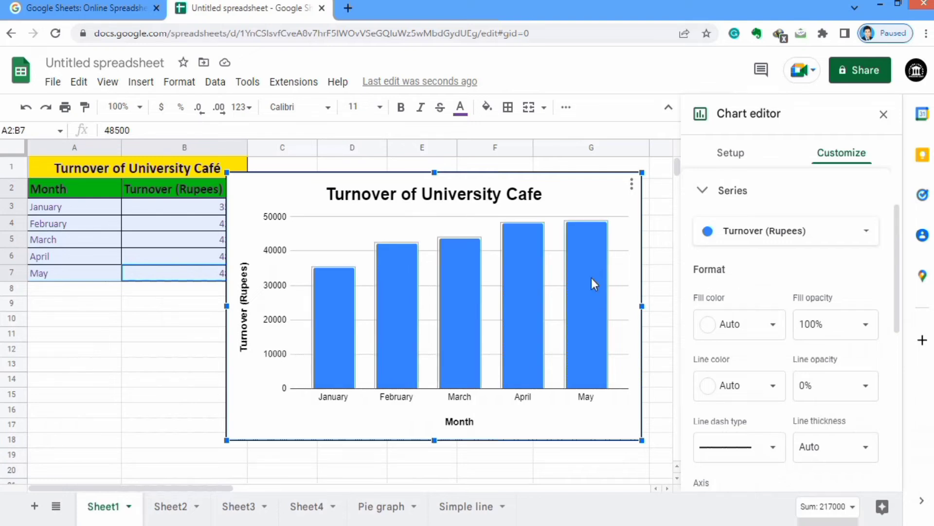
{"action": "left_click", "coordinate": [774, 327]}
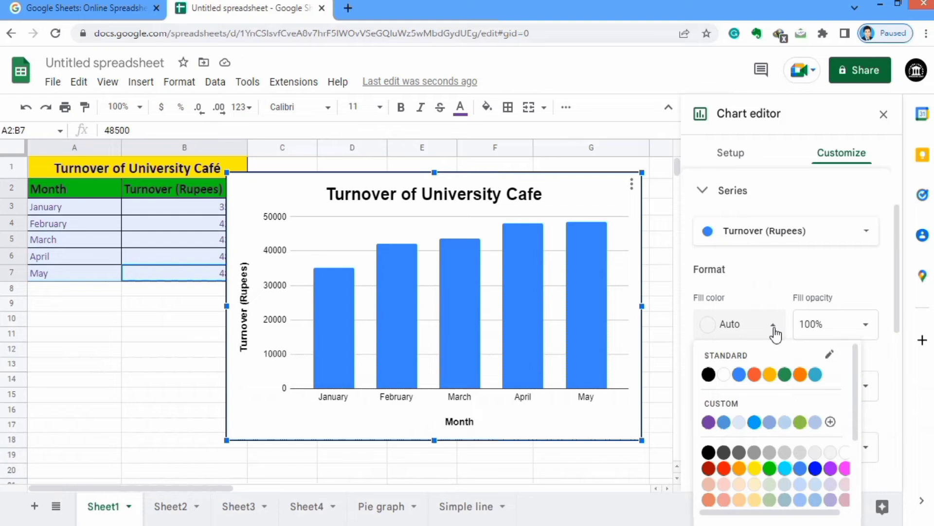
{"action": "left_click", "coordinate": [784, 375]}
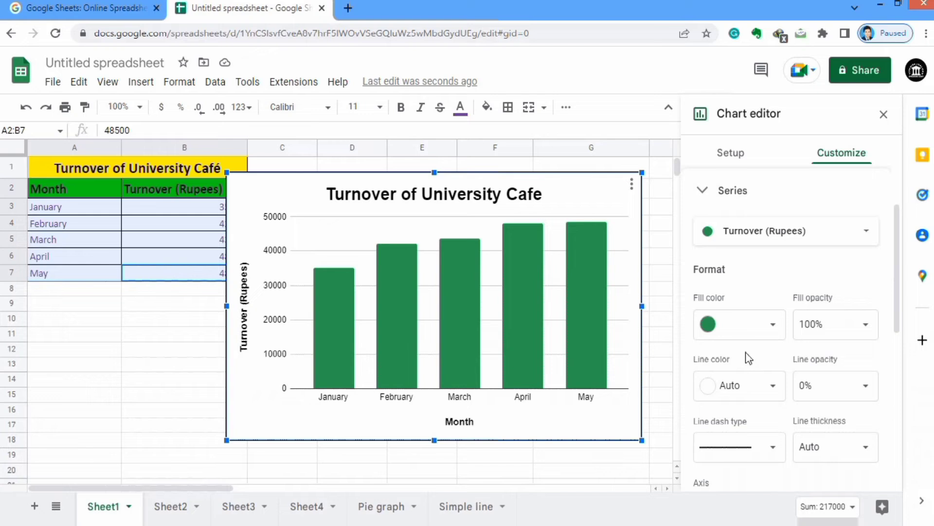
Outline the series columns with a solid black line 2px thick
{"action": "left_click_drag", "start_coordinate": [900, 264], "coordinate": [901, 281]}
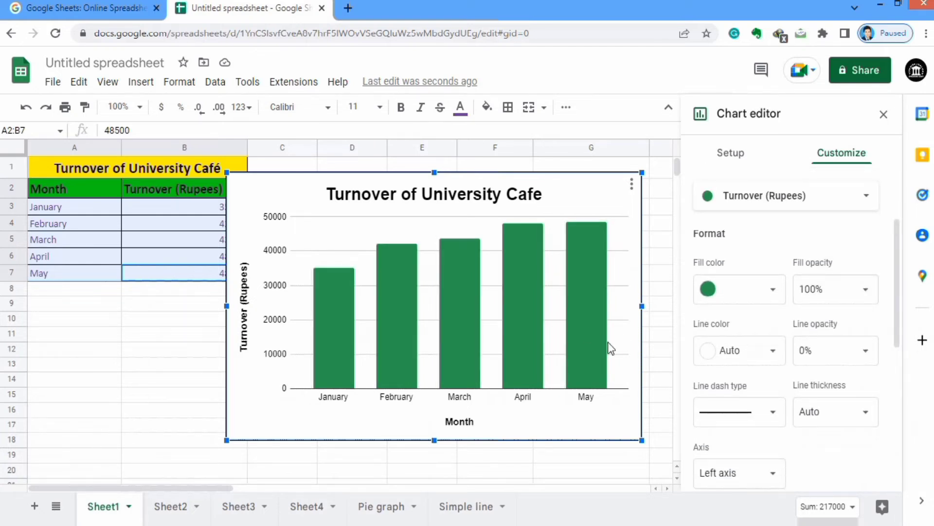
{"action": "left_click", "coordinate": [776, 355]}
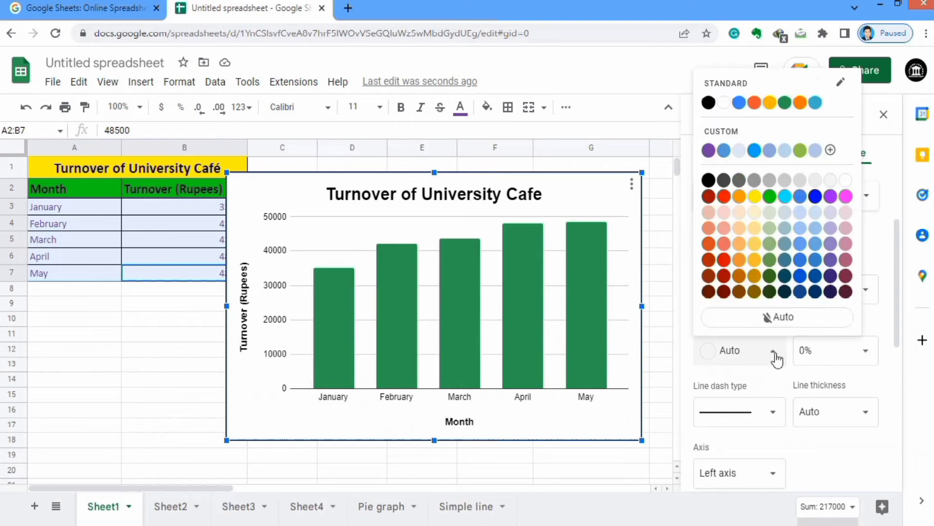
{"action": "left_click", "coordinate": [709, 180]}
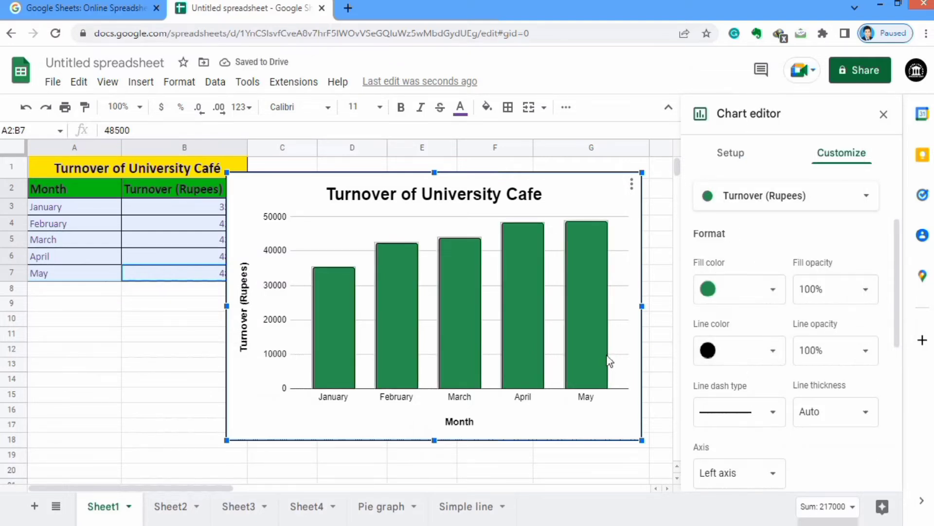
{"action": "left_click", "coordinate": [775, 415]}
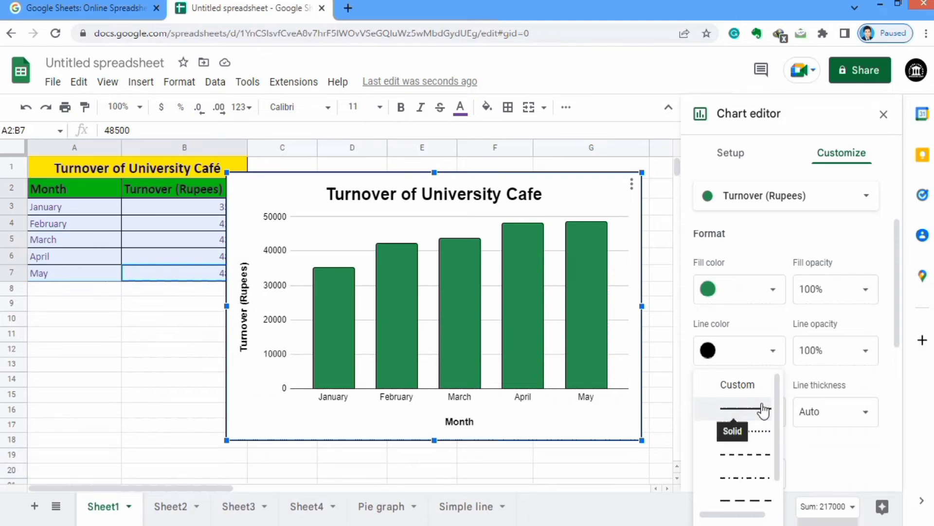
{"action": "left_click", "coordinate": [763, 410]}
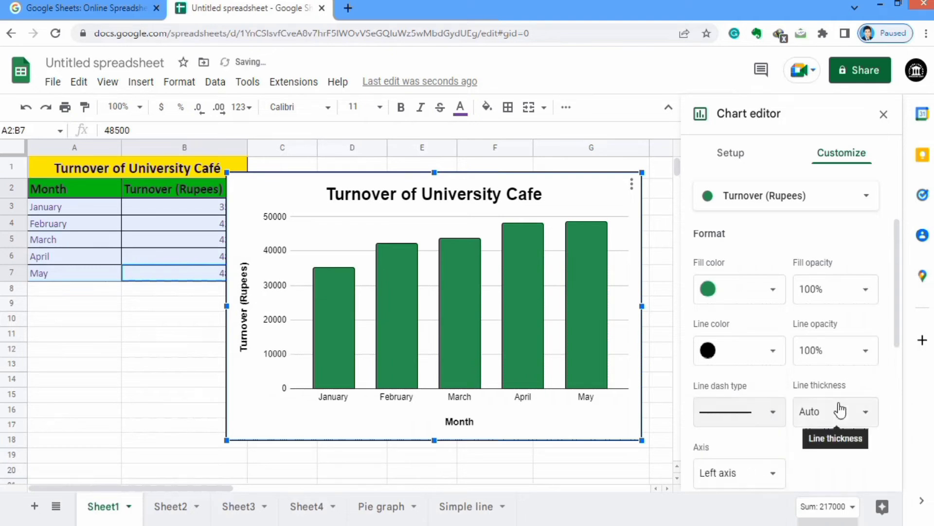
{"action": "left_click", "coordinate": [869, 417]}
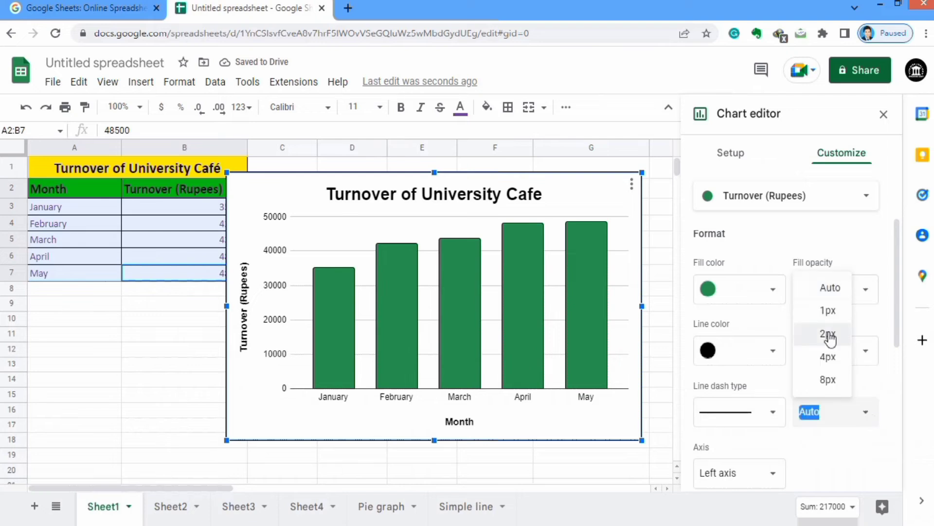
{"action": "left_click", "coordinate": [830, 334]}
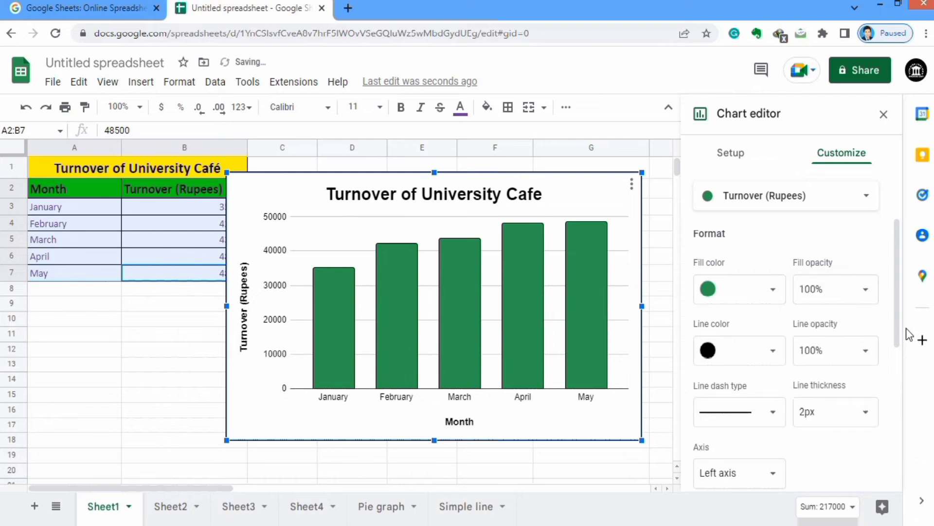
Format the horizontal axis labels at font size 14, bold and with black text
{"action": "left_click_drag", "start_coordinate": [897, 277], "coordinate": [897, 431]}
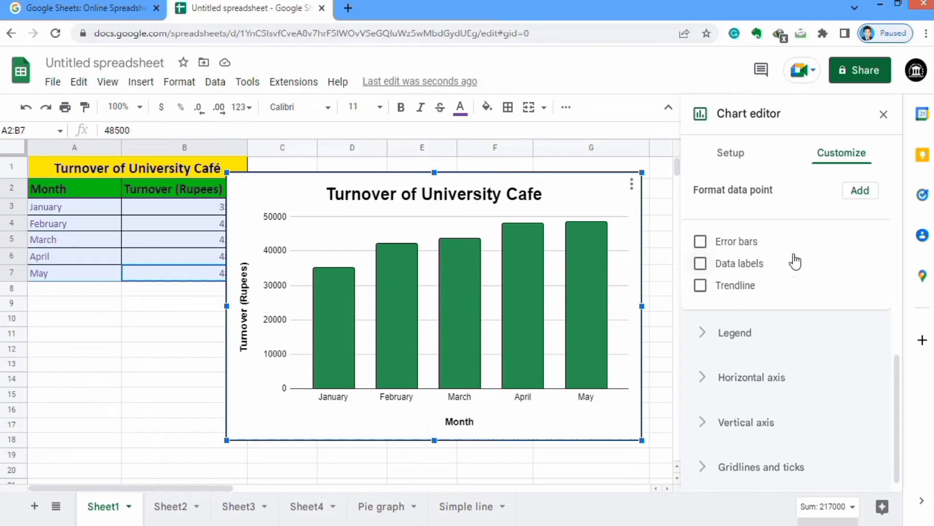
{"action": "left_click", "coordinate": [735, 333]}
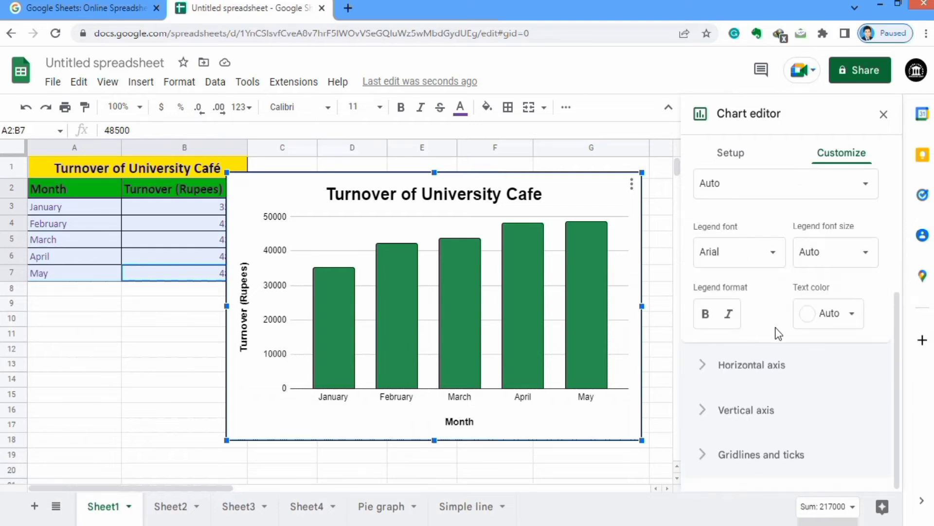
{"action": "left_click_drag", "start_coordinate": [896, 333], "coordinate": [896, 369]}
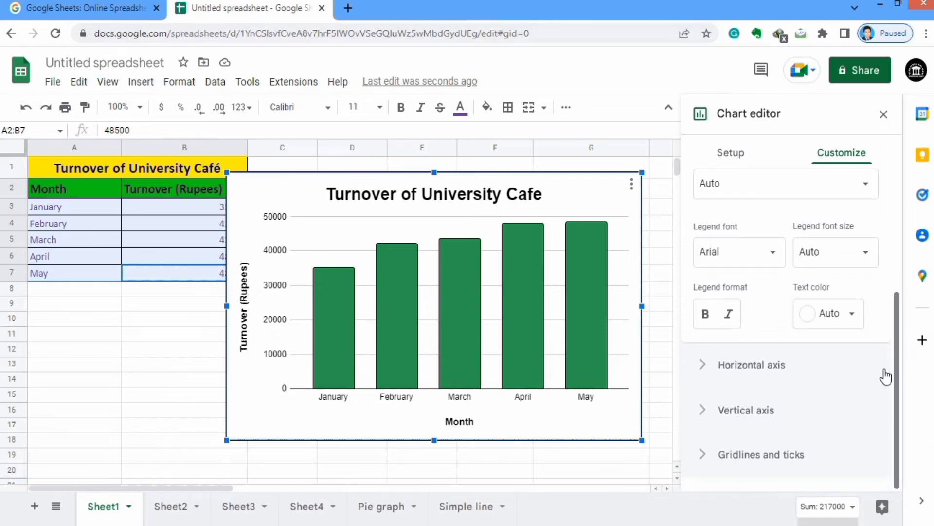
{"action": "left_click", "coordinate": [750, 368]}
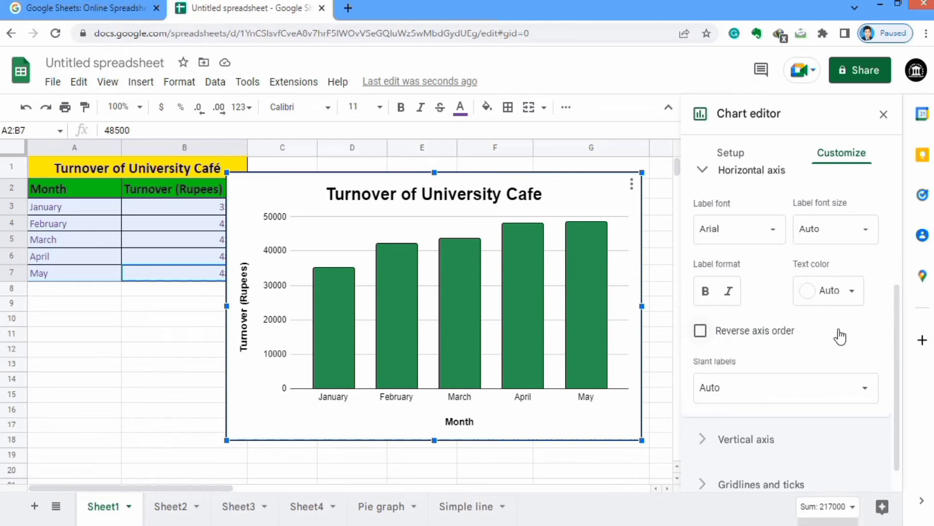
{"action": "left_click_drag", "start_coordinate": [901, 332], "coordinate": [900, 306]}
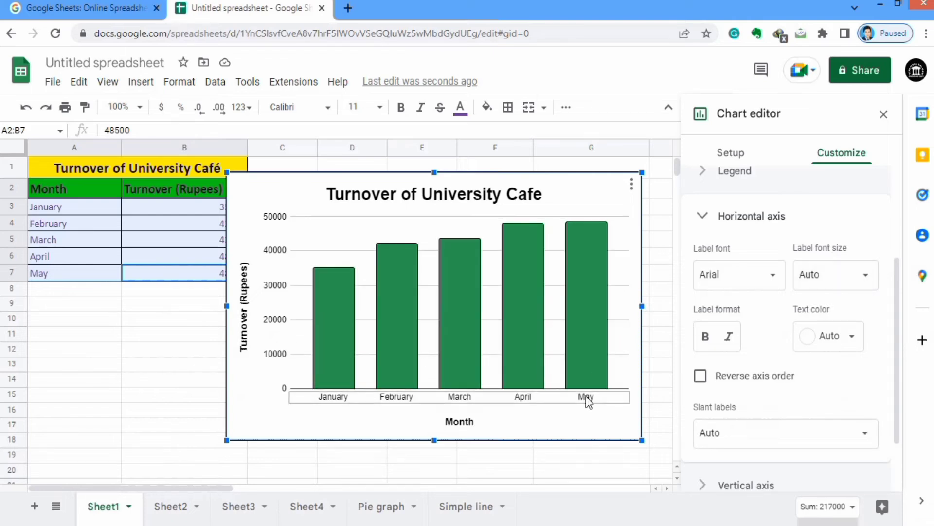
{"action": "left_click", "coordinate": [867, 278]}
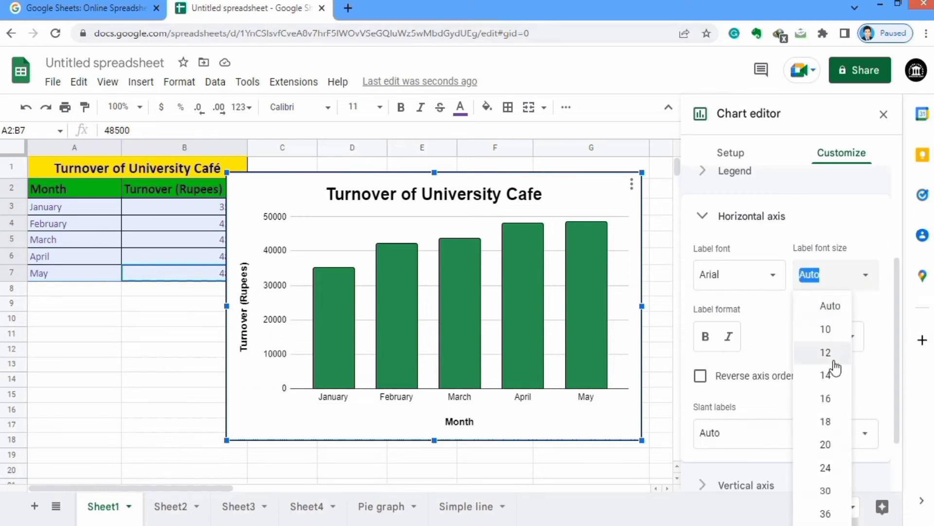
{"action": "left_click", "coordinate": [830, 376]}
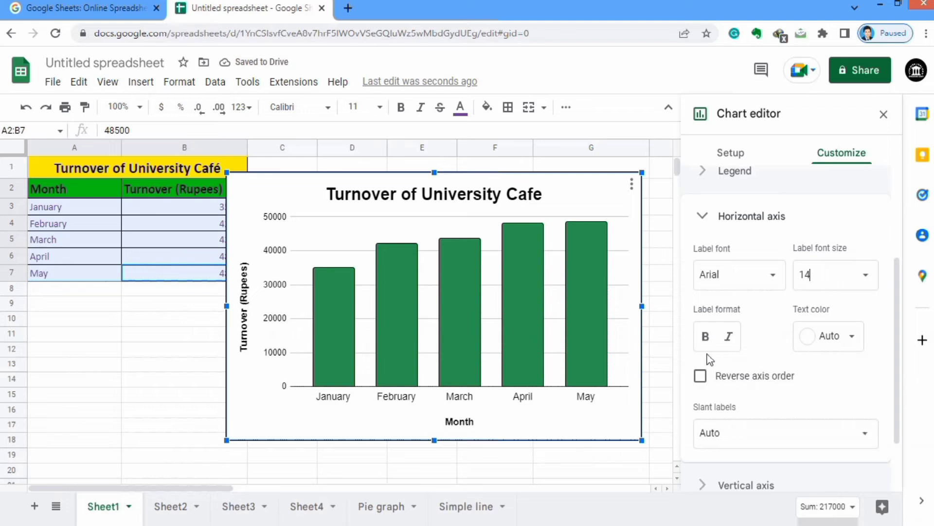
{"action": "left_click", "coordinate": [706, 337]}
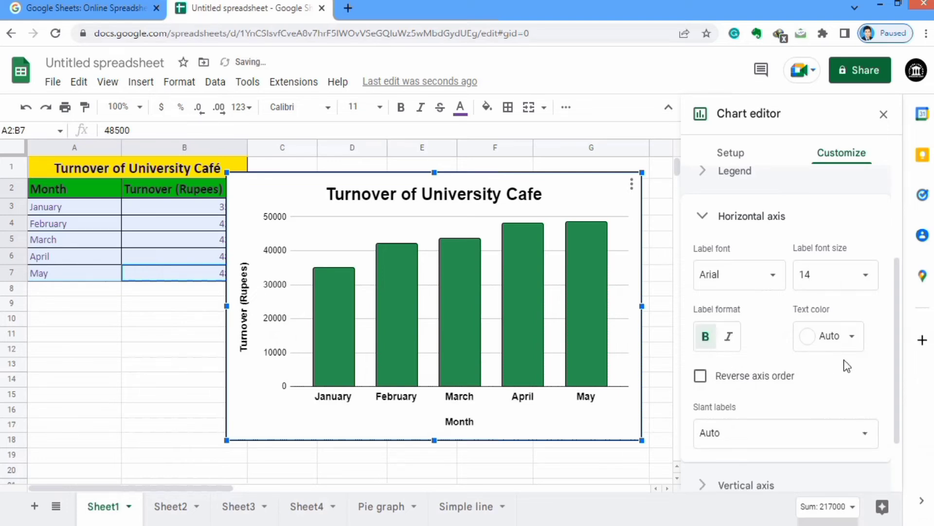
{"action": "left_click", "coordinate": [853, 339]}
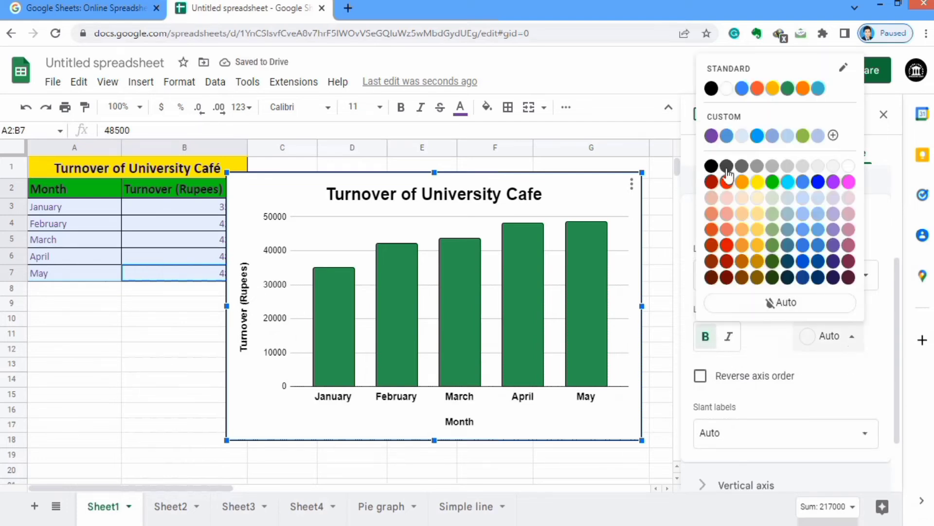
{"action": "left_click", "coordinate": [711, 89]}
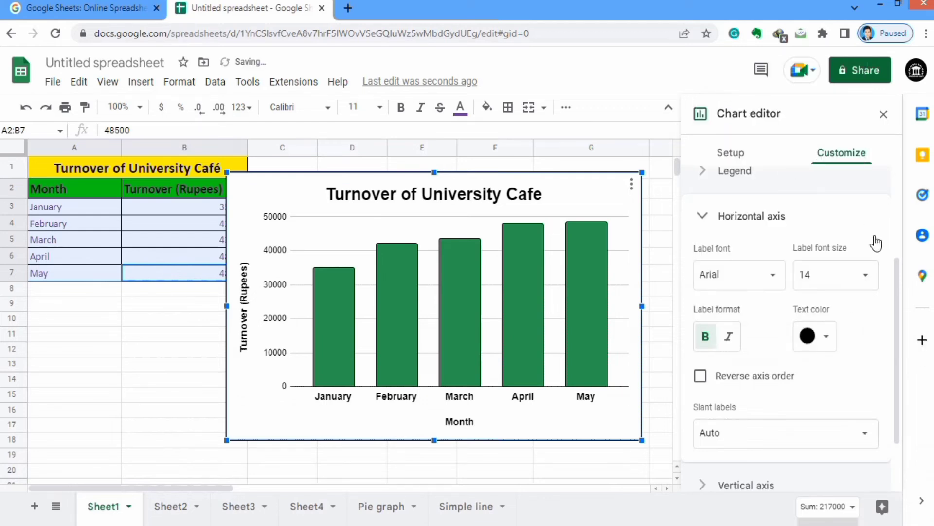
Try slanting the horizontal axis labels by 30° and settle on a slant of 0°
{"action": "left_click_drag", "start_coordinate": [894, 290], "coordinate": [898, 341]}
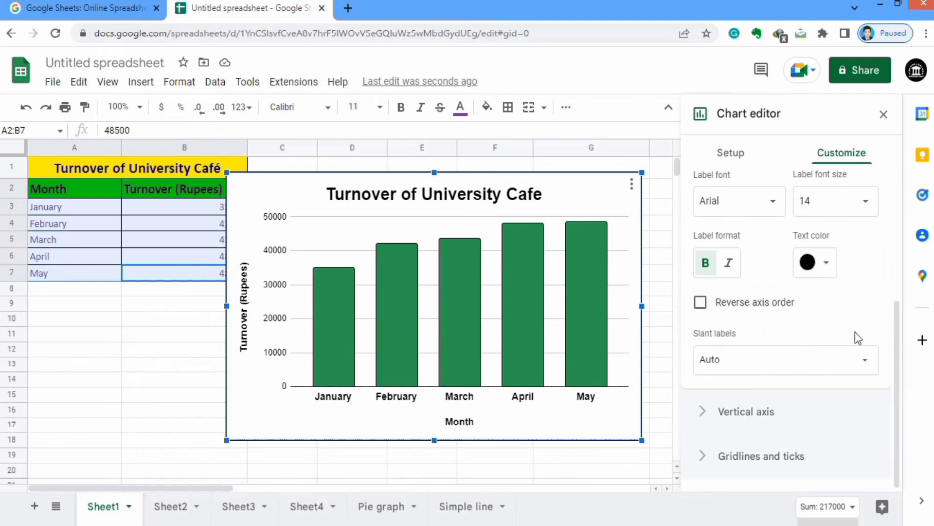
{"action": "left_click", "coordinate": [866, 365]}
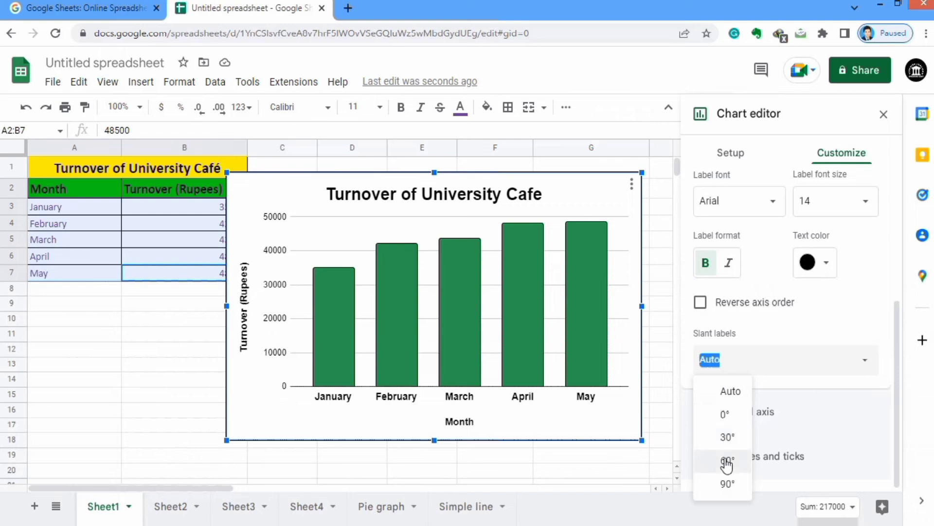
{"action": "left_click", "coordinate": [728, 438]}
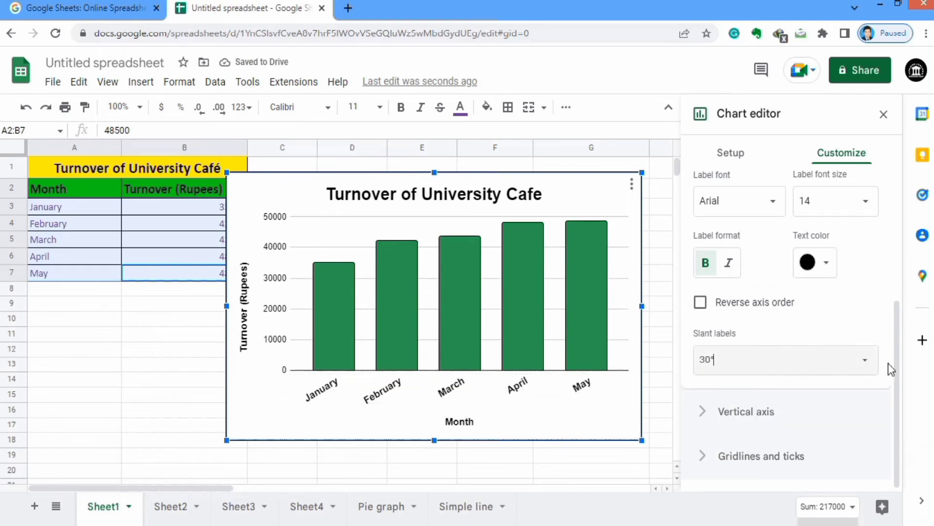
{"action": "left_click", "coordinate": [866, 365]}
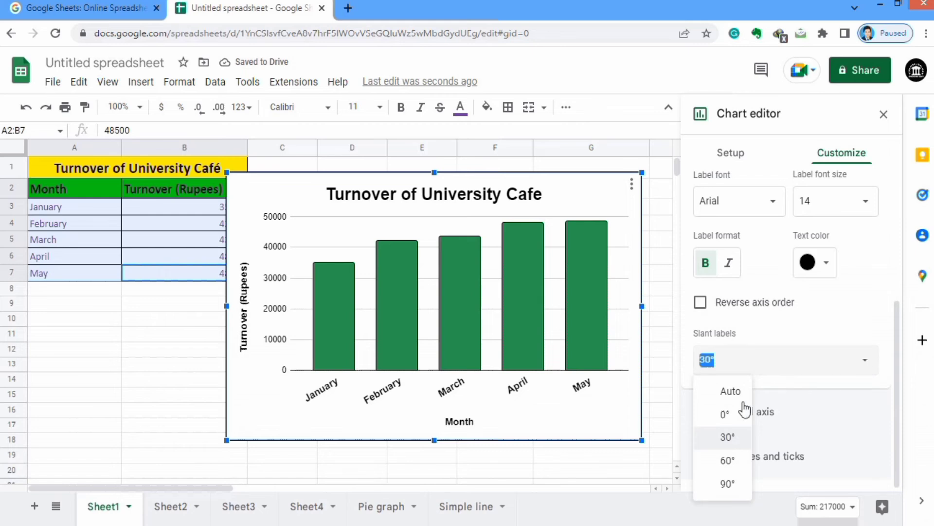
{"action": "left_click", "coordinate": [730, 416]}
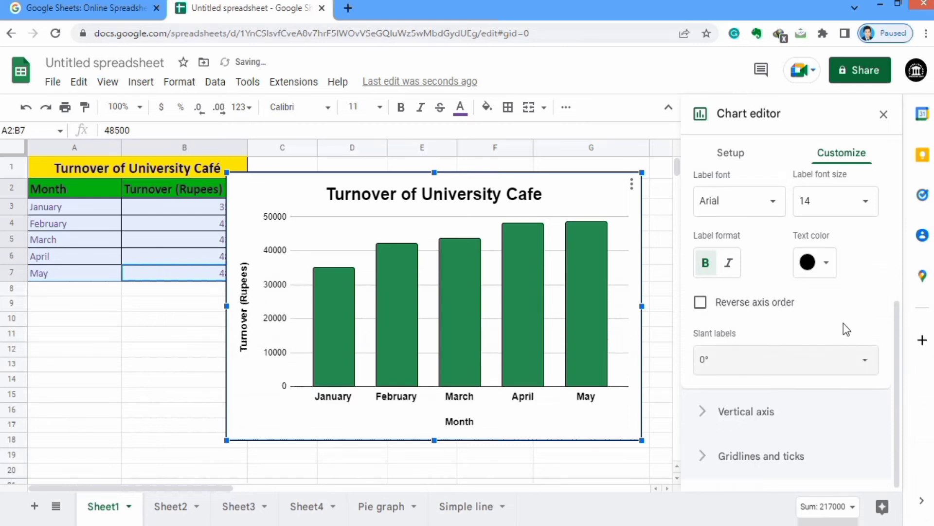
Format the vertical axis labels at font size 14, bold and with black text
{"action": "left_click_drag", "start_coordinate": [898, 317], "coordinate": [901, 348]}
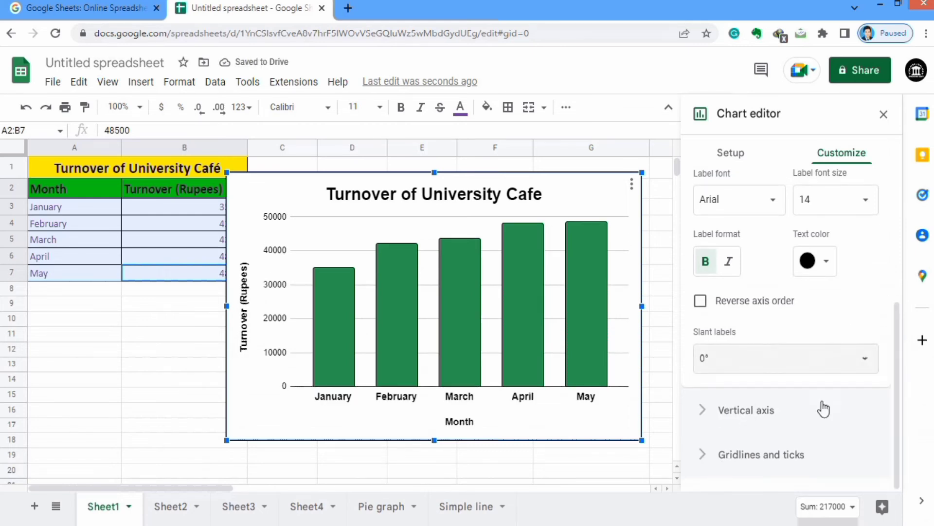
{"action": "left_click", "coordinate": [763, 412]}
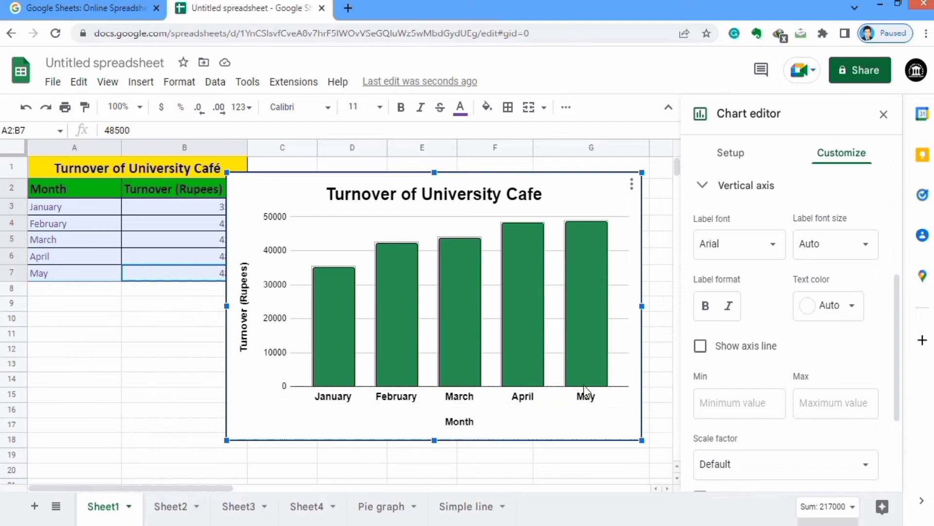
{"action": "left_click", "coordinate": [869, 248]}
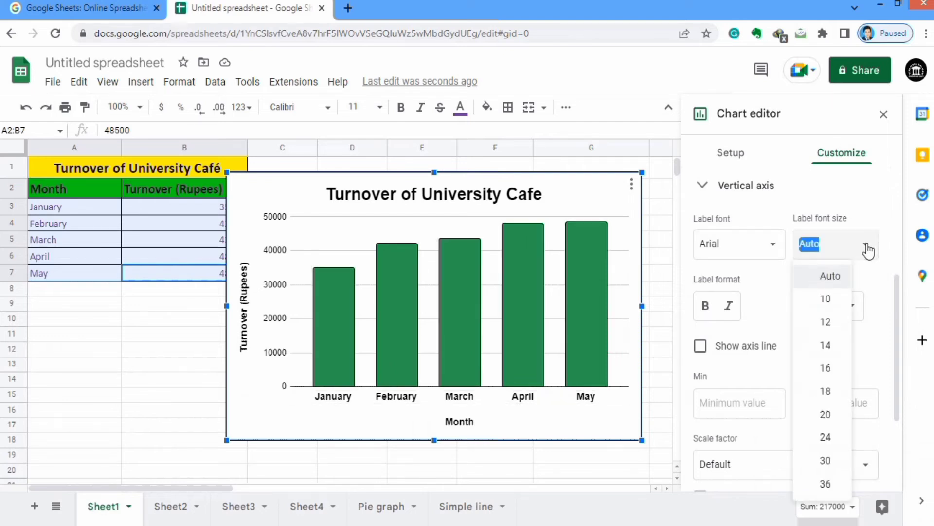
{"action": "left_click", "coordinate": [831, 347]}
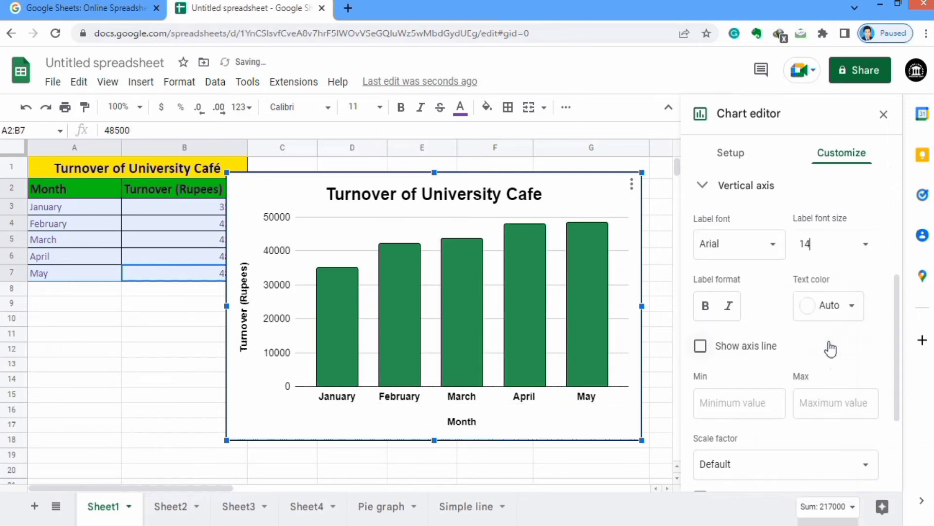
{"action": "left_click", "coordinate": [706, 308]}
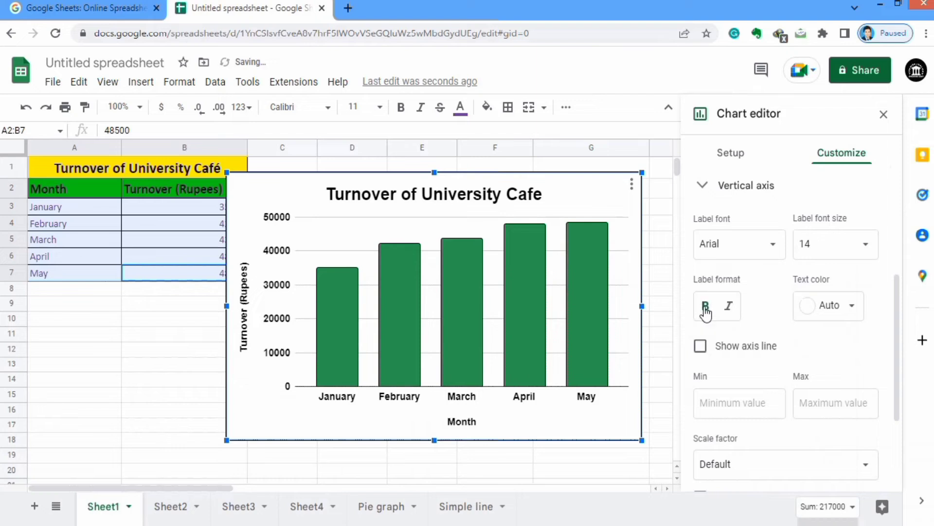
{"action": "left_click", "coordinate": [857, 315]}
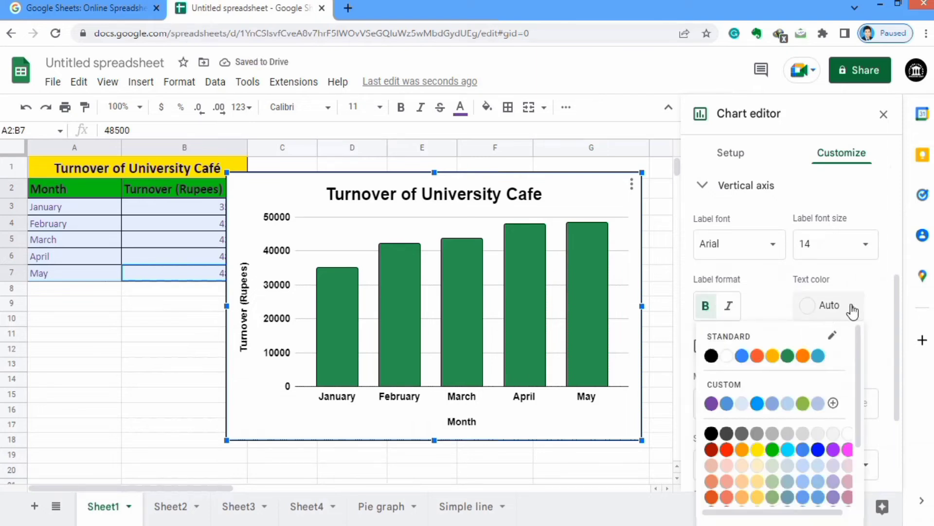
{"action": "left_click", "coordinate": [712, 357]}
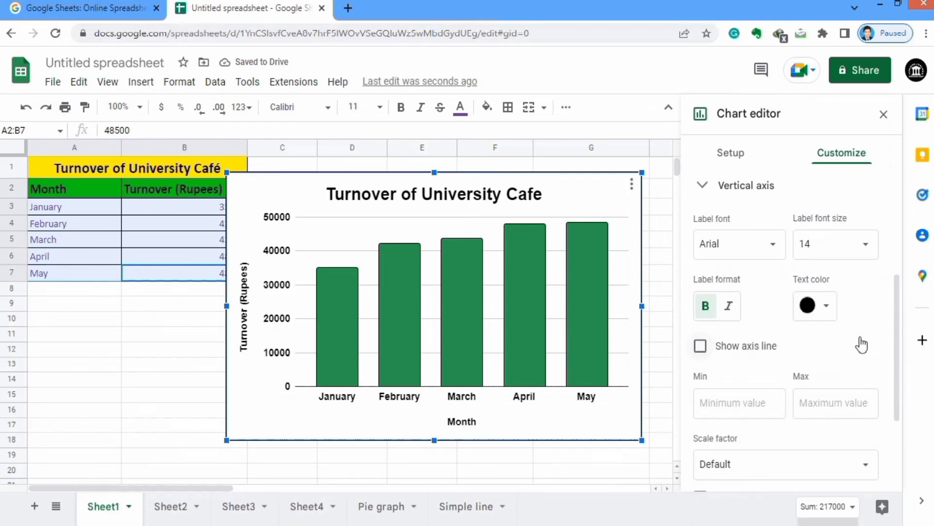
Show the axis line on the chart's vertical axis and set the axis minimum to 10000
{"action": "left_click", "coordinate": [701, 346]}
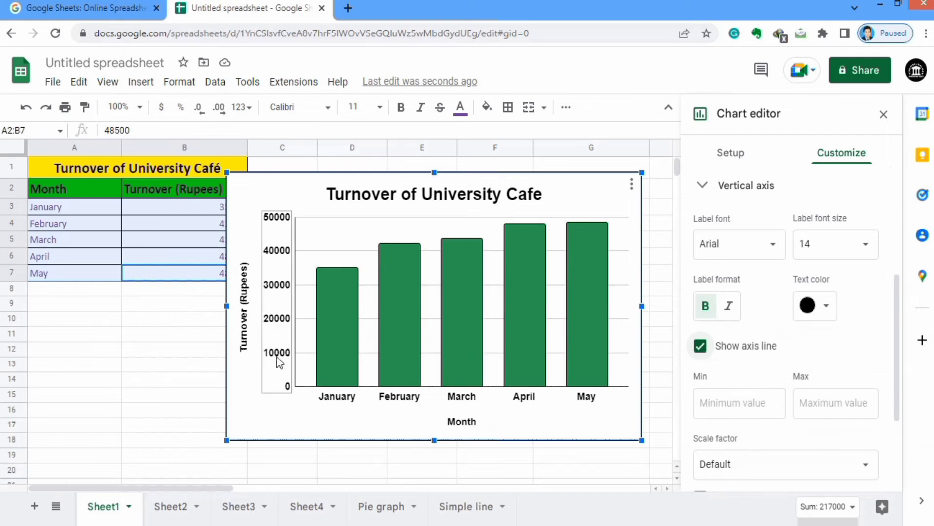
{"action": "left_click", "coordinate": [718, 396]}
{"action": "type", "text": "10000"}
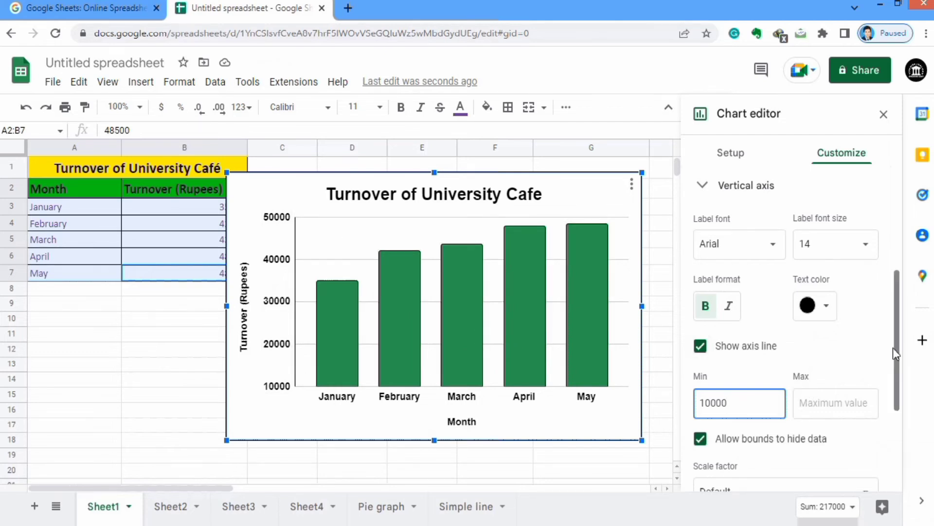
{"action": "left_click_drag", "start_coordinate": [899, 353], "coordinate": [896, 436]}
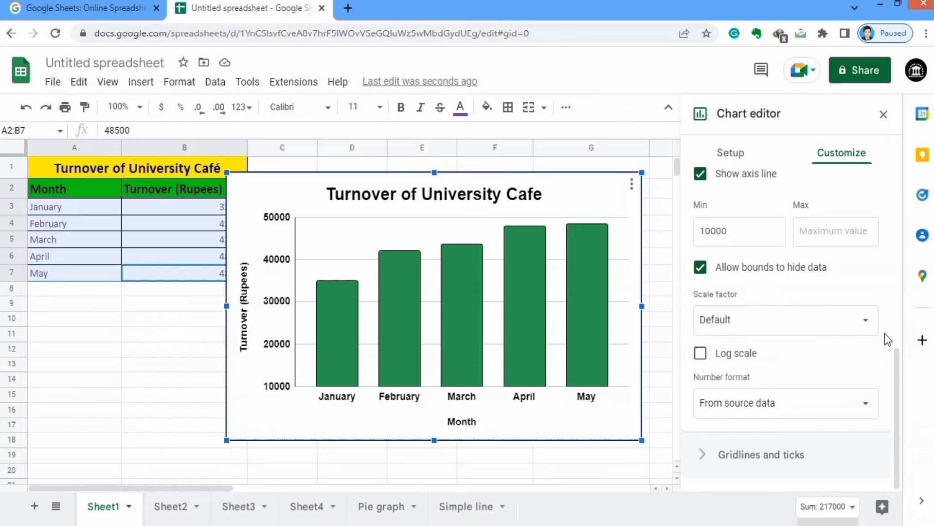
{"action": "left_click", "coordinate": [866, 326]}
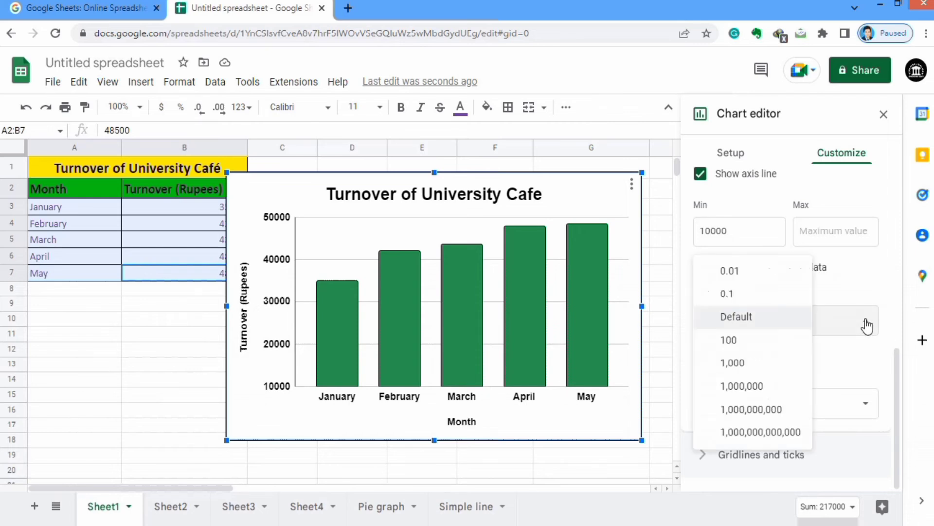
{"action": "left_click", "coordinate": [867, 327]}
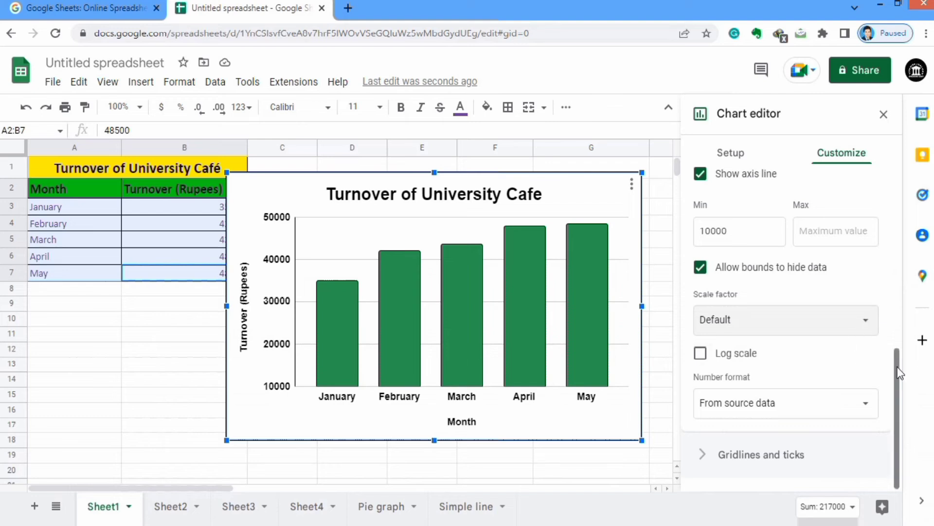
Turn on minor gridlines for the chart's vertical axis
{"action": "left_click", "coordinate": [749, 458]}
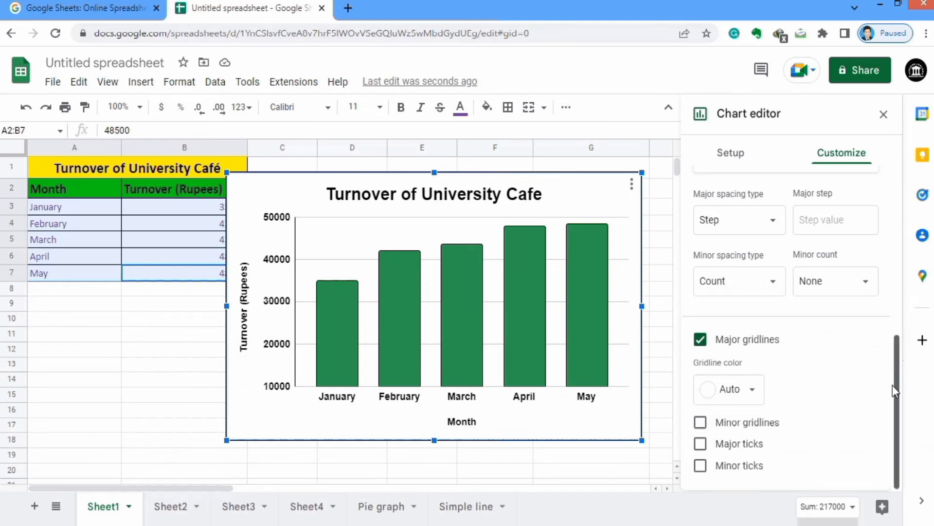
{"action": "left_click", "coordinate": [701, 423]}
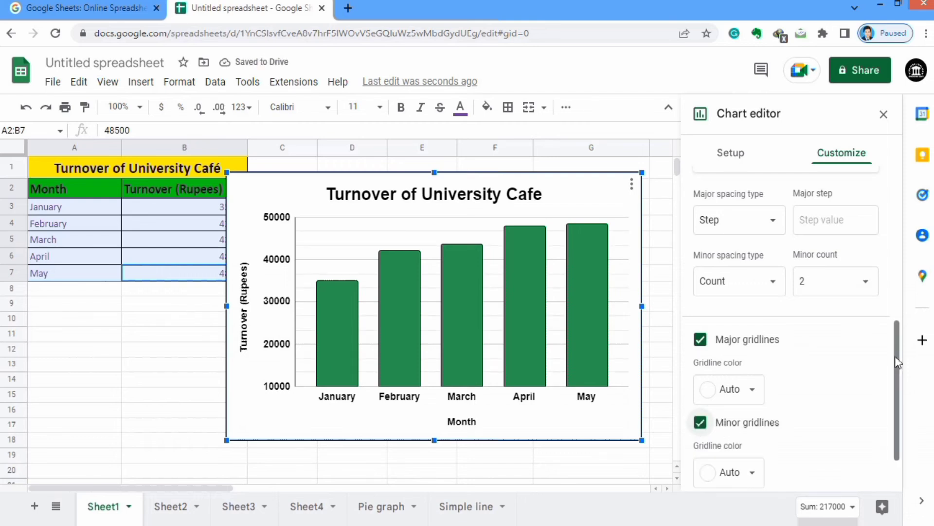
Add major ticks to the vertical axis, positioned outside and with a black line color
{"action": "scroll", "coordinate": [896, 365], "scroll_direction": "down", "scroll_amount": 2}
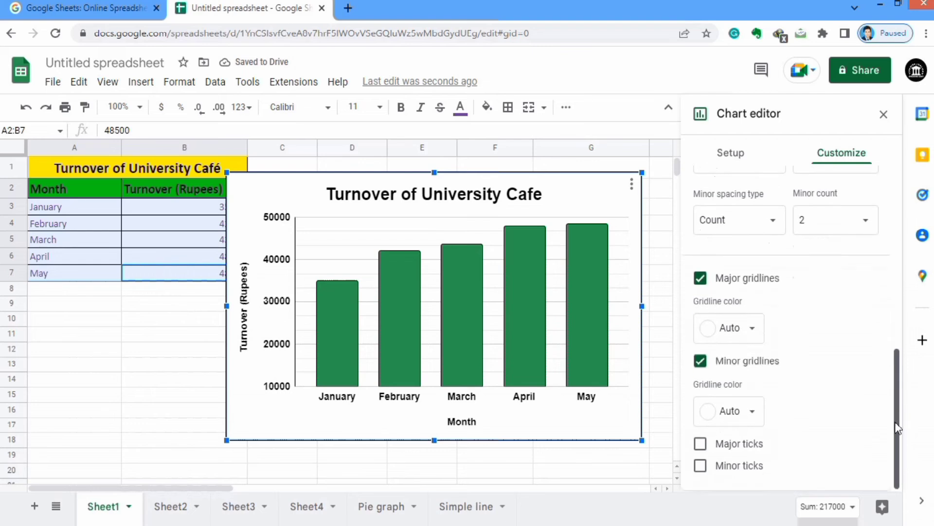
{"action": "left_click", "coordinate": [700, 445]}
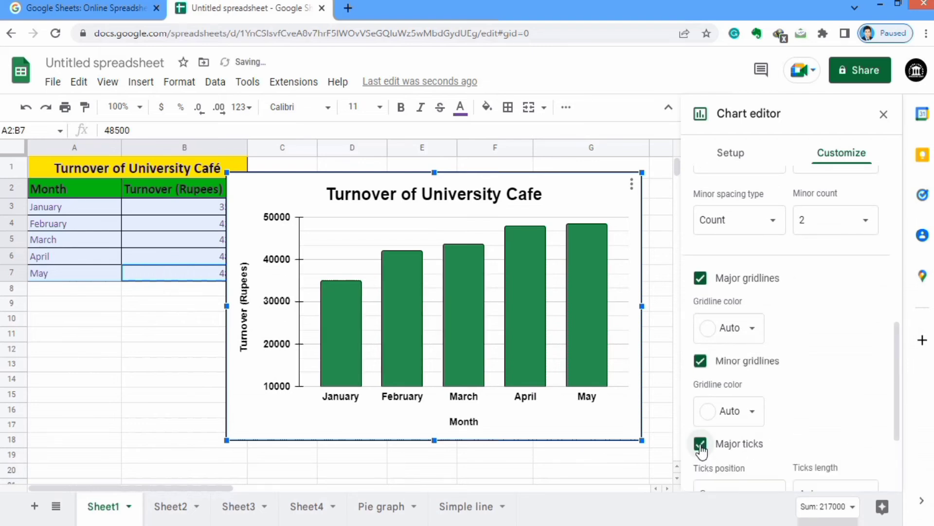
{"action": "left_click_drag", "start_coordinate": [896, 363], "coordinate": [895, 433]}
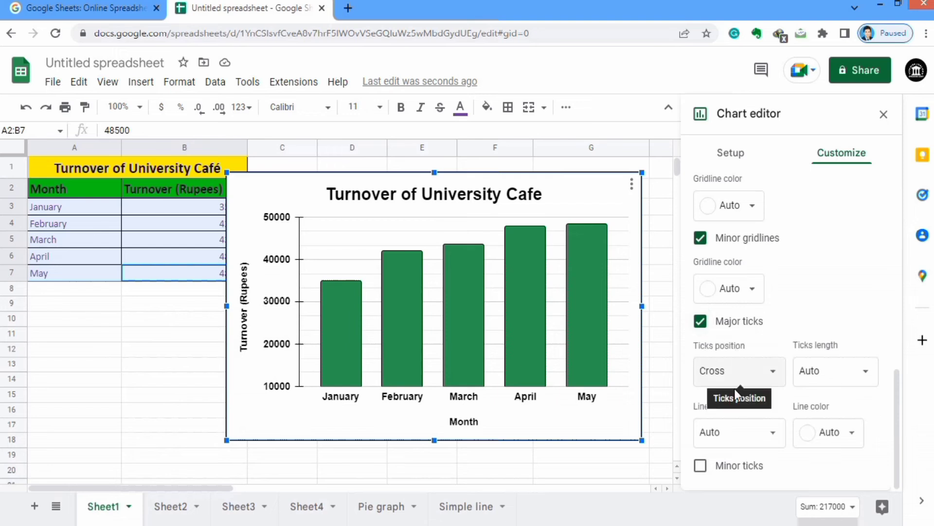
{"action": "left_click", "coordinate": [776, 379]}
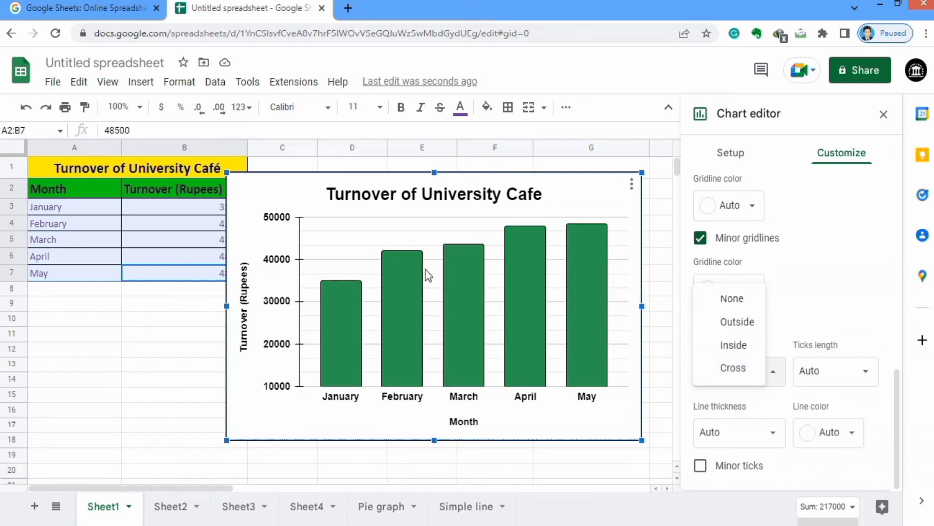
{"action": "left_click", "coordinate": [737, 329]}
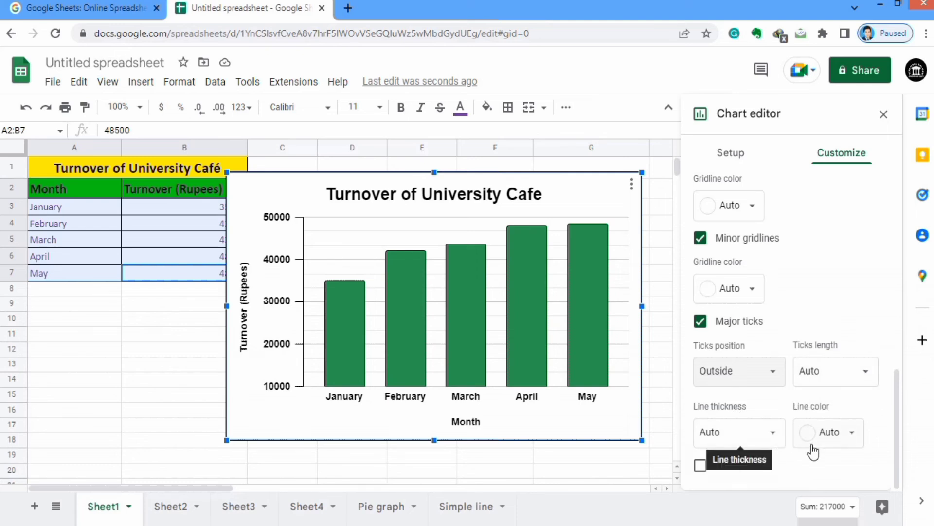
{"action": "left_click", "coordinate": [853, 433]}
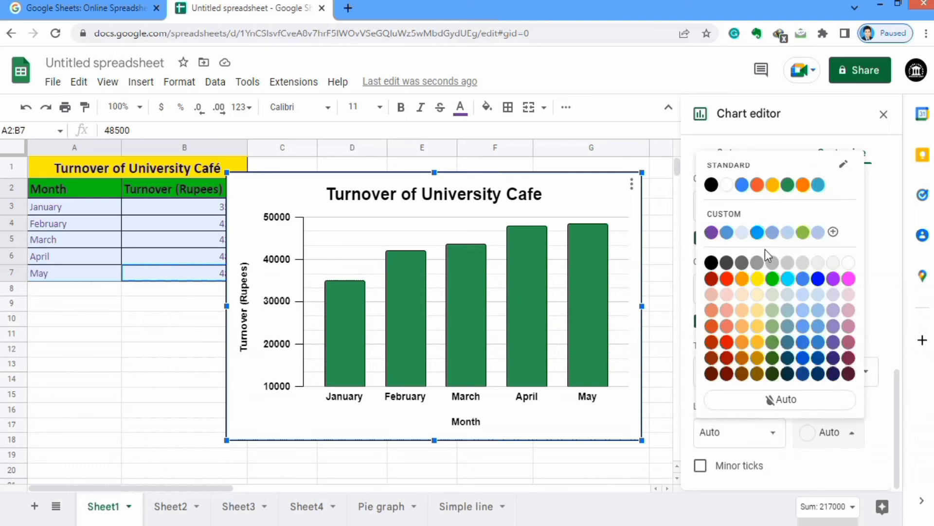
{"action": "left_click", "coordinate": [712, 185]}
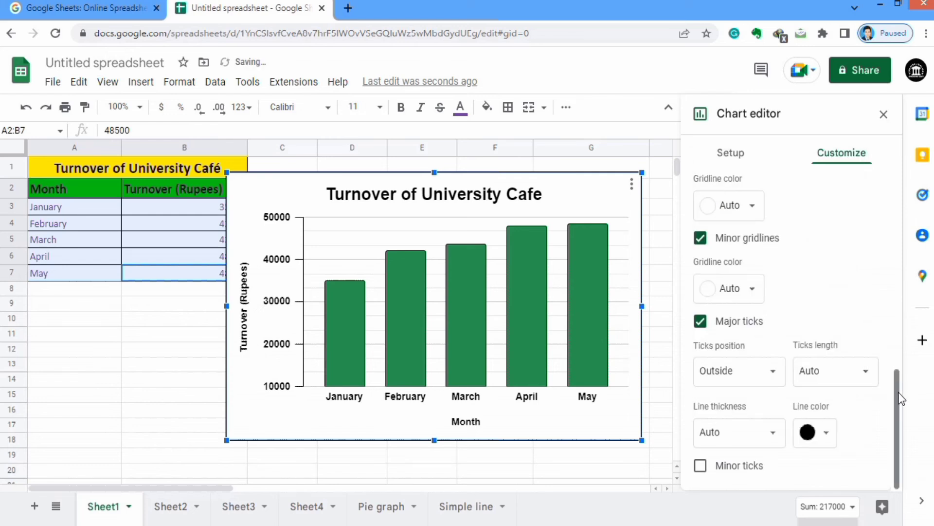
Add minor ticks to the vertical axis and make their line color black
{"action": "left_click", "coordinate": [701, 466]}
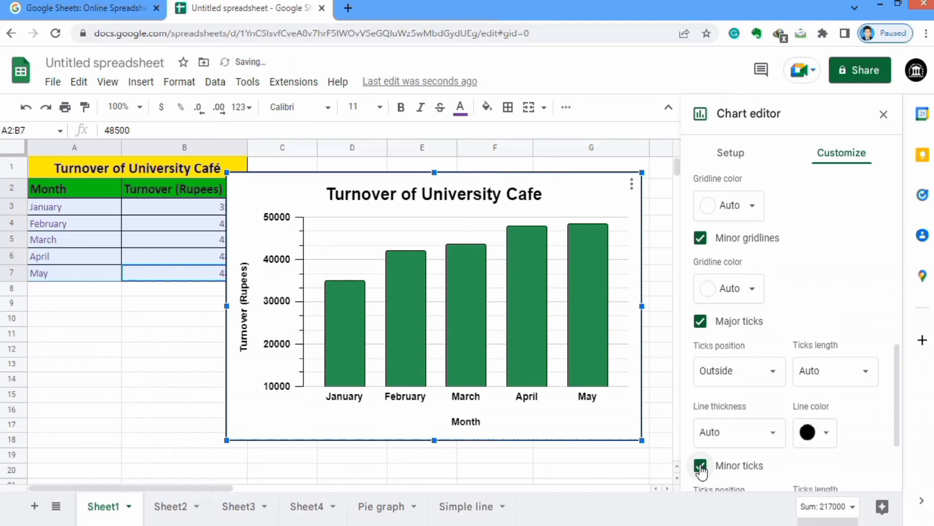
{"action": "left_click_drag", "start_coordinate": [899, 390], "coordinate": [901, 443]}
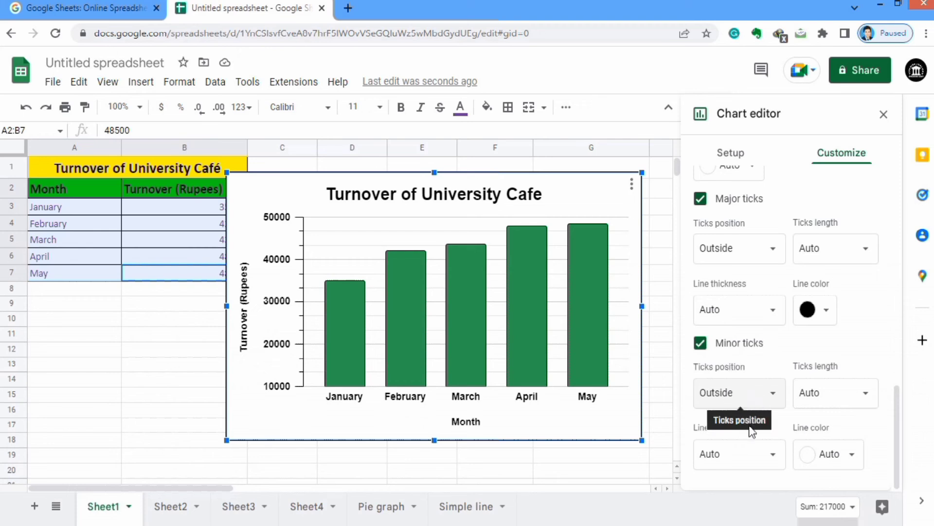
{"action": "left_click", "coordinate": [853, 458]}
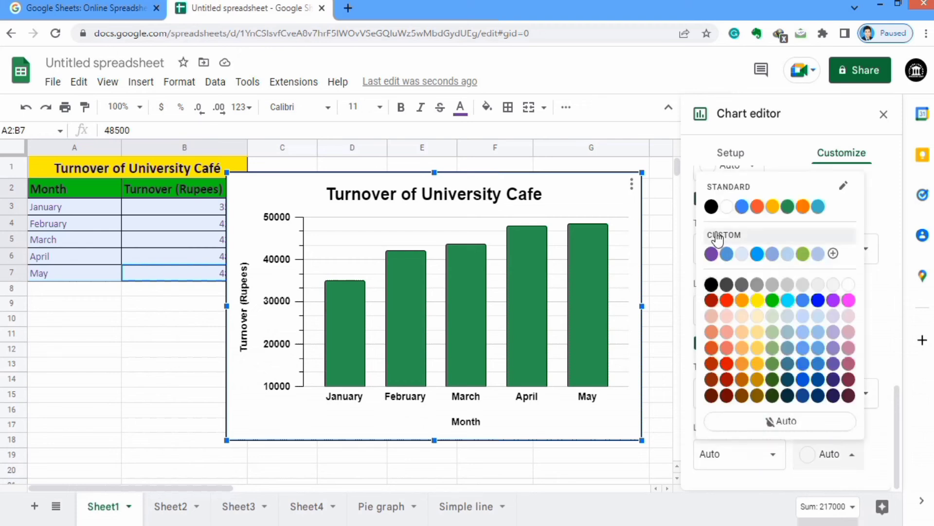
{"action": "left_click", "coordinate": [712, 207]}
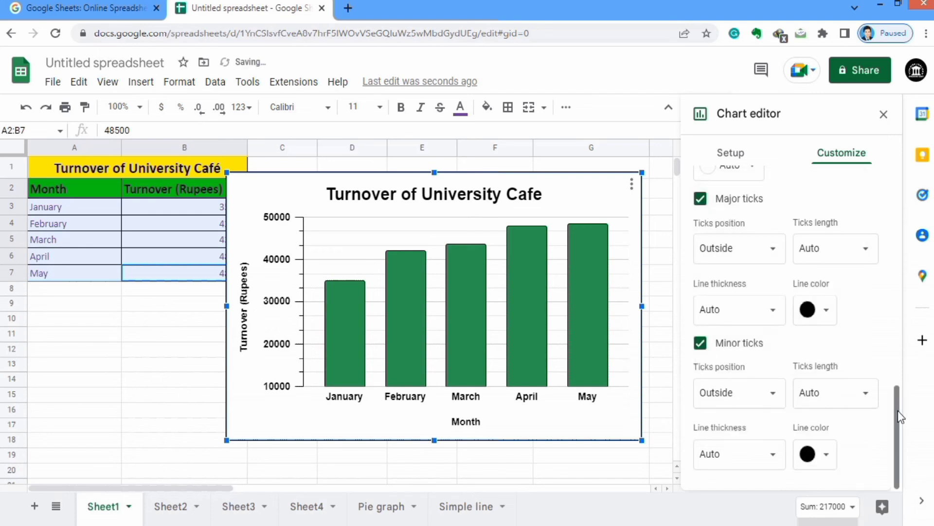
Turn off the minor gridlines of the vertical axis
{"action": "left_click_drag", "start_coordinate": [898, 410], "coordinate": [895, 375]}
{"action": "scroll", "coordinate": [804, 304], "scroll_direction": "up", "scroll_amount": 2}
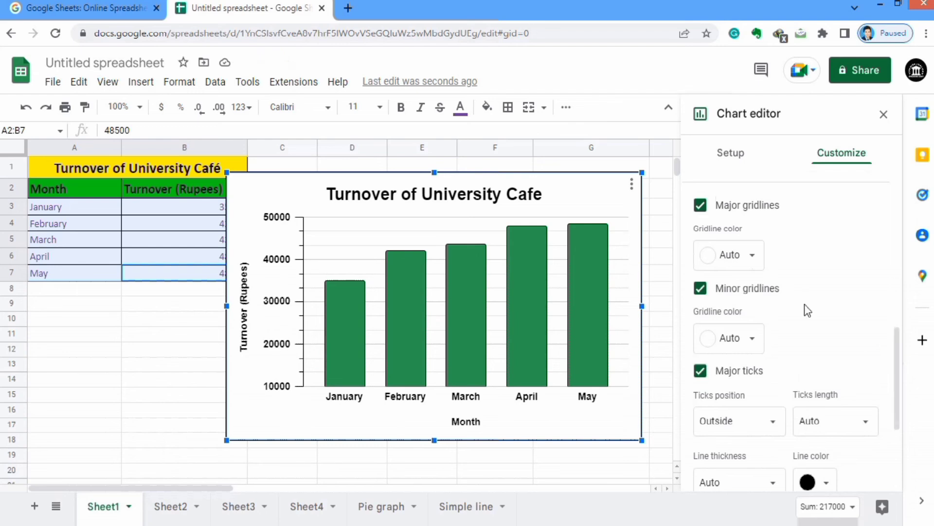
{"action": "left_click", "coordinate": [701, 294]}
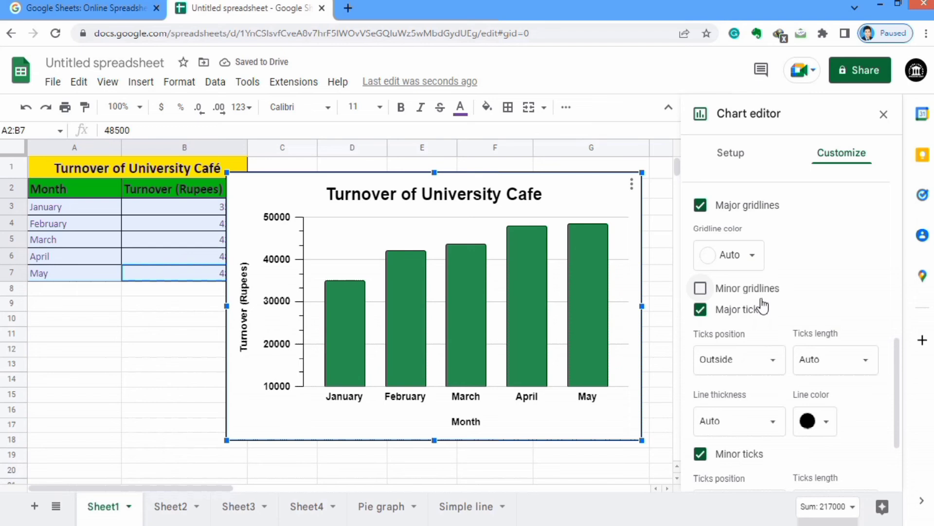
Add major ticks to the horizontal axis, positioned outside and with a black line color
{"action": "left_click_drag", "start_coordinate": [899, 366], "coordinate": [893, 283]}
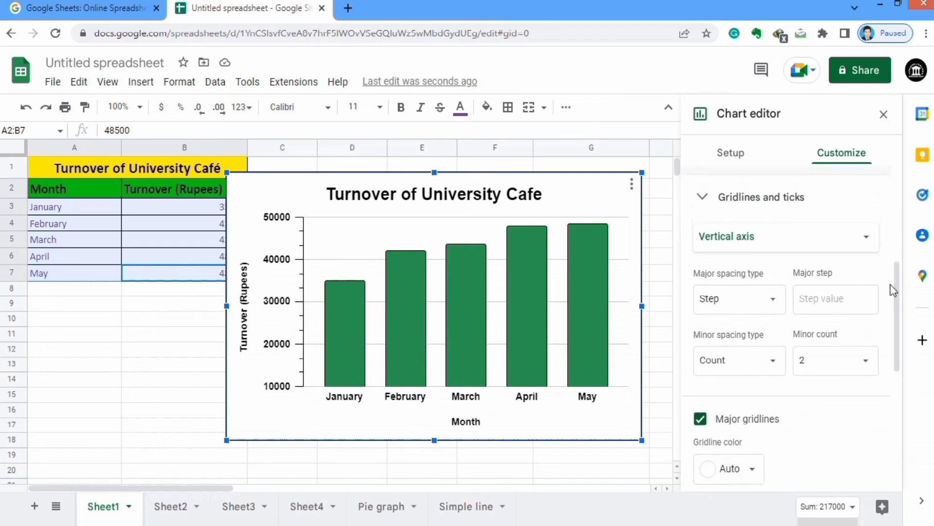
{"action": "left_click", "coordinate": [870, 242]}
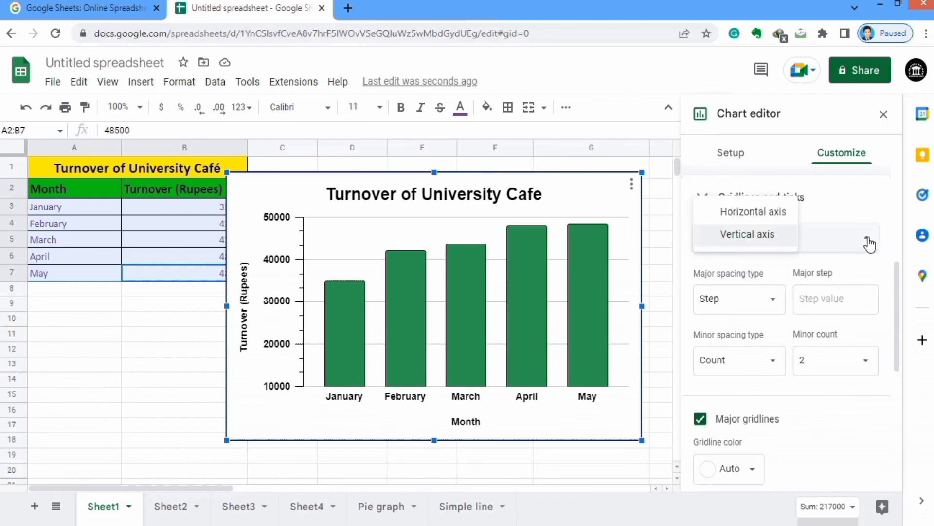
{"action": "left_click", "coordinate": [770, 213]}
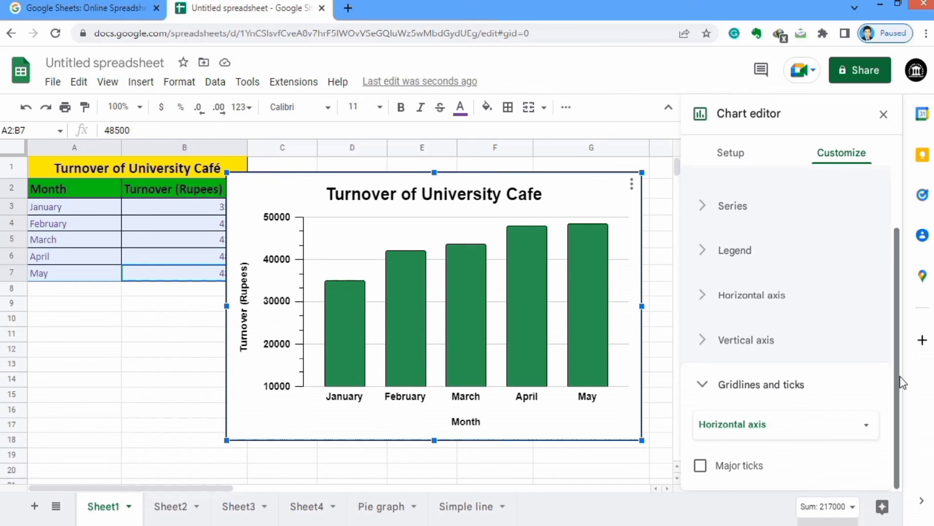
{"action": "left_click", "coordinate": [700, 467]}
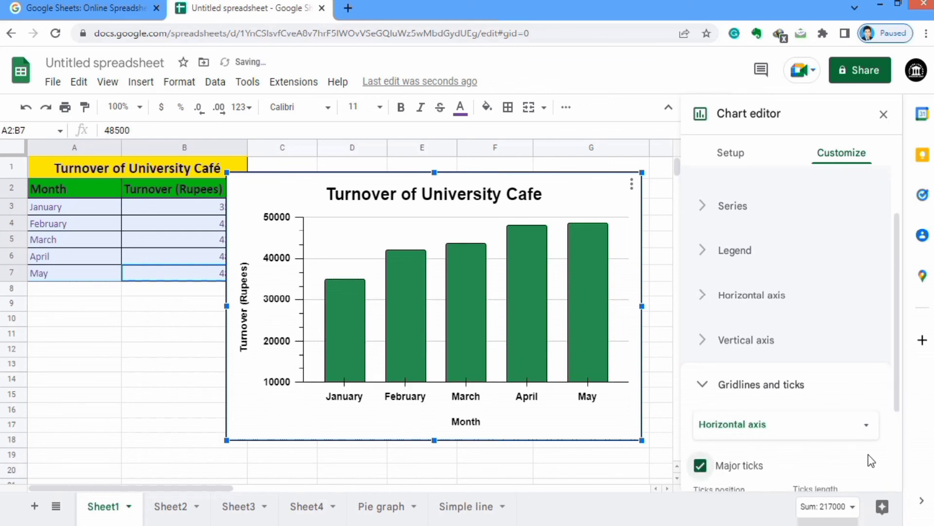
{"action": "left_click_drag", "start_coordinate": [898, 353], "coordinate": [896, 465]}
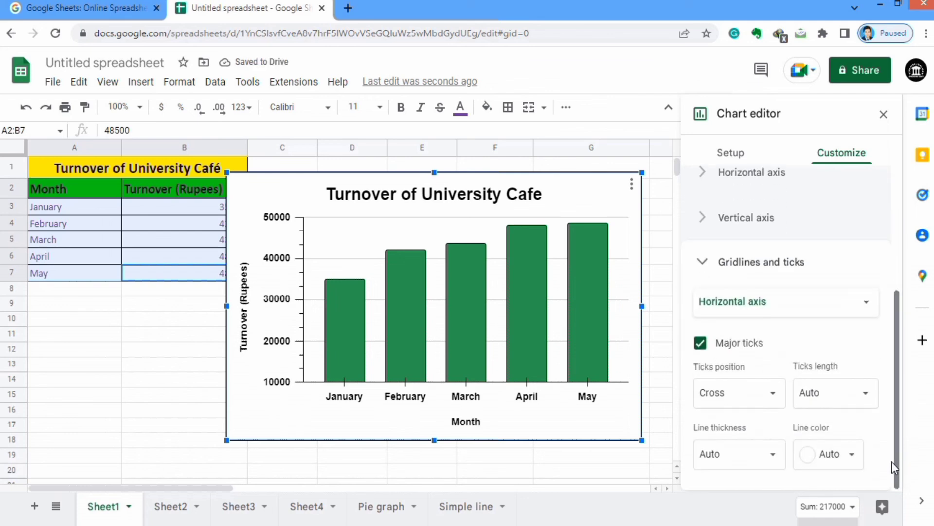
{"action": "left_click", "coordinate": [775, 397]}
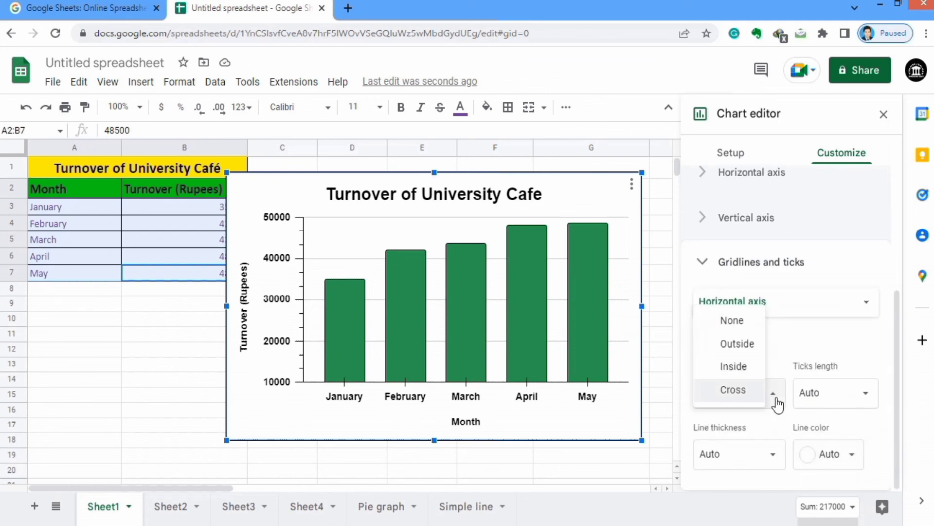
{"action": "left_click", "coordinate": [737, 343]}
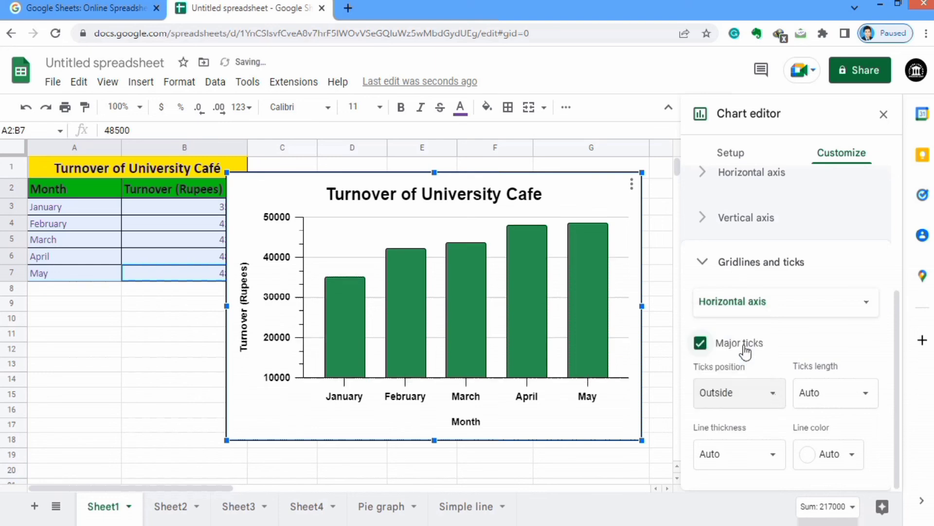
{"action": "left_click", "coordinate": [852, 456]}
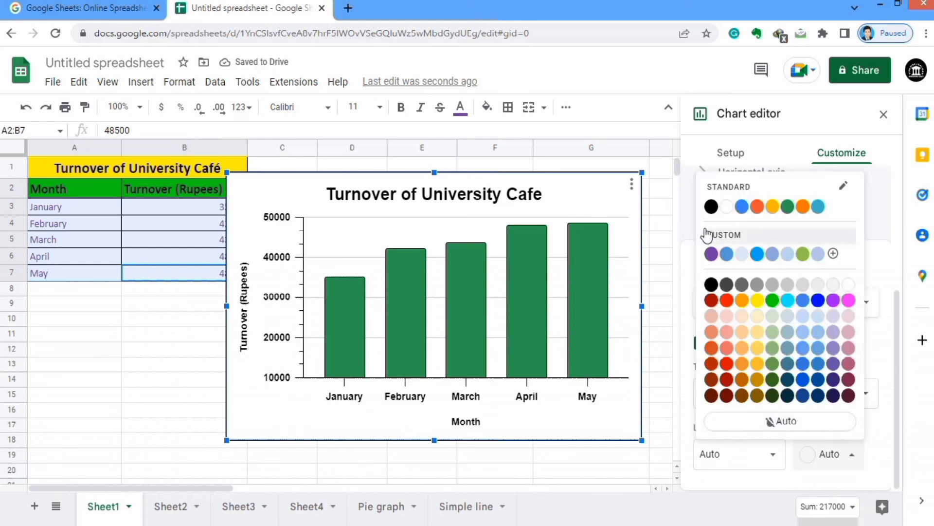
{"action": "left_click", "coordinate": [712, 207]}
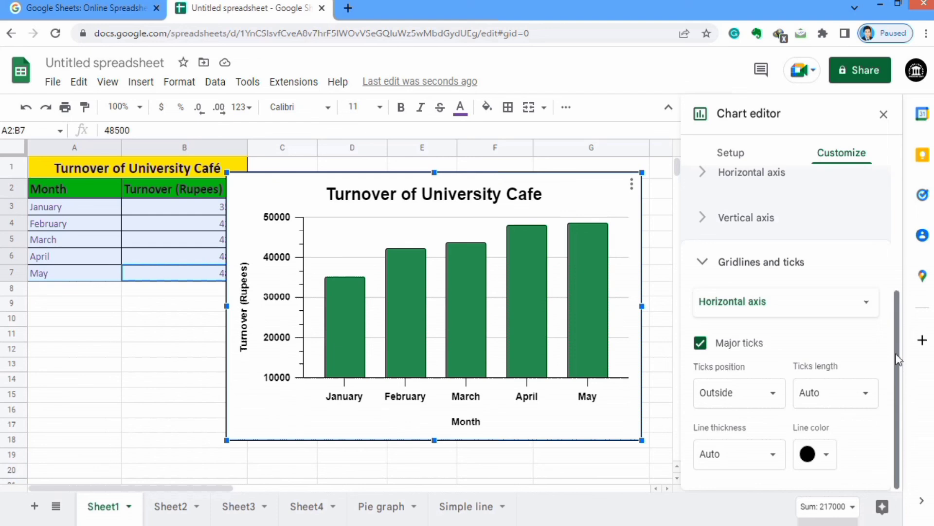
{"action": "left_click", "coordinate": [787, 267]}
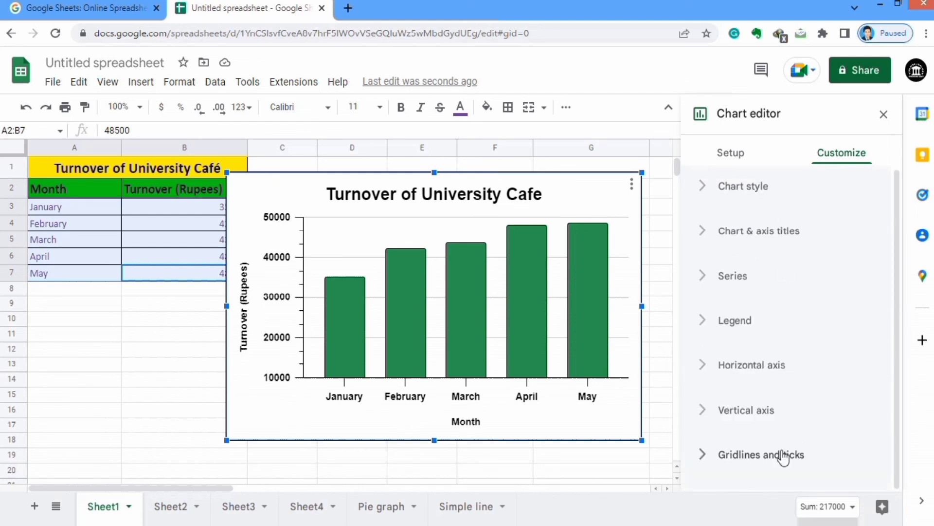
{"action": "scroll", "coordinate": [783, 455], "scroll_direction": "down", "scroll_amount": 1}
{"action": "left_click", "coordinate": [778, 395]}
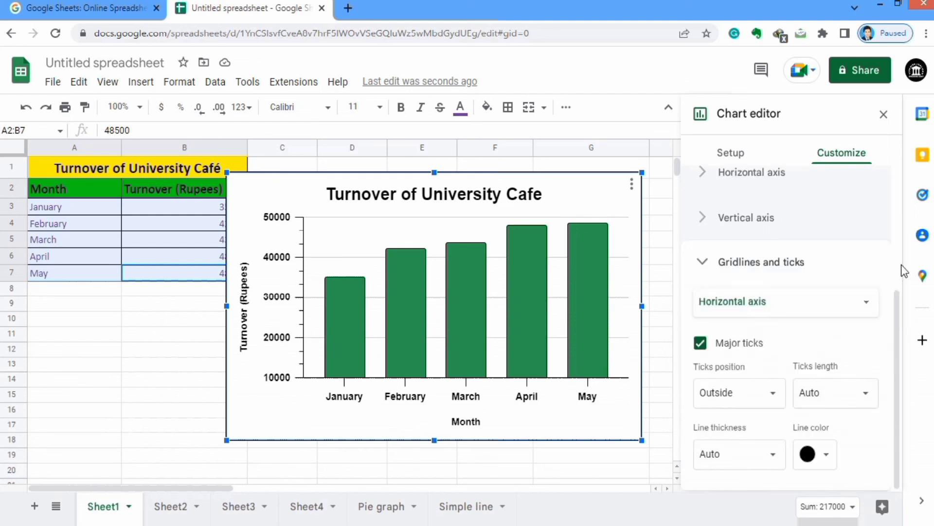
Close the chart editor
{"action": "left_click_drag", "start_coordinate": [900, 350], "coordinate": [903, 167]}
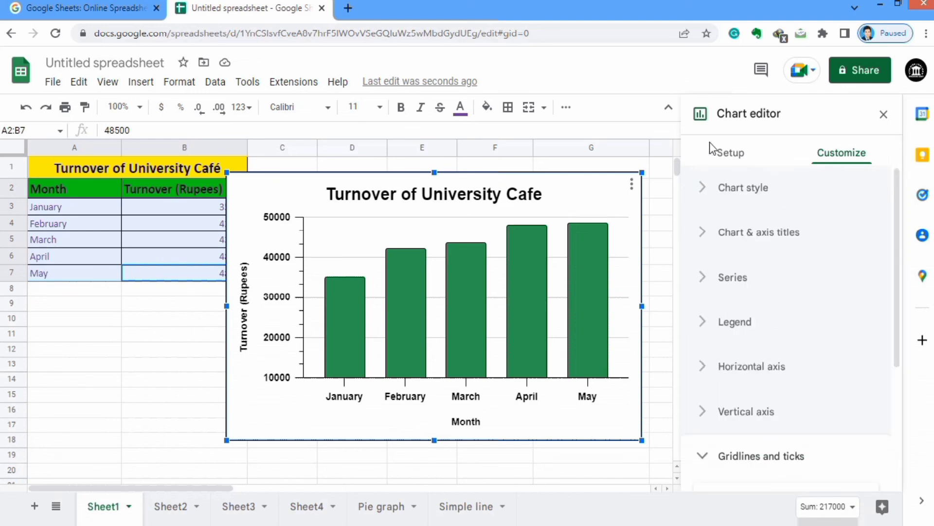
{"action": "left_click", "coordinate": [884, 117]}
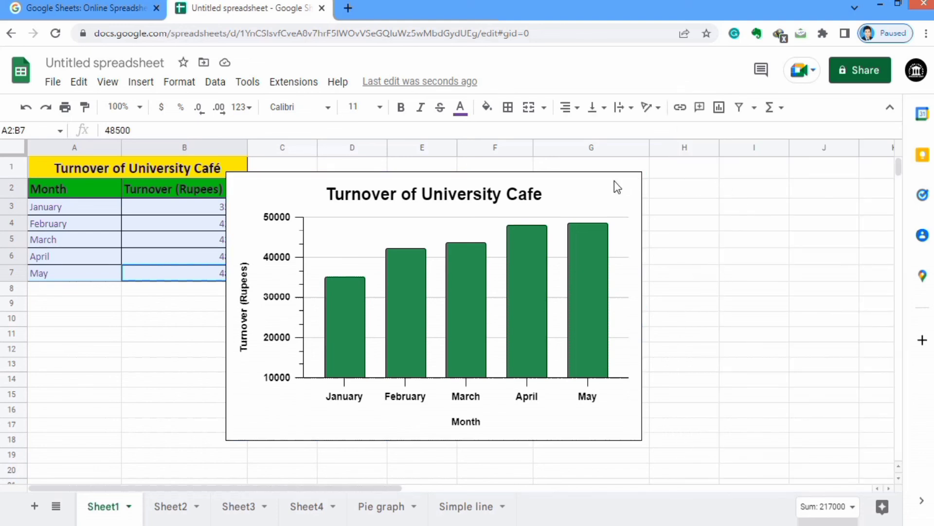
Reopen the turnover chart for editing to view its setup options, and close the chart editor again
{"action": "left_click", "coordinate": [604, 189]}
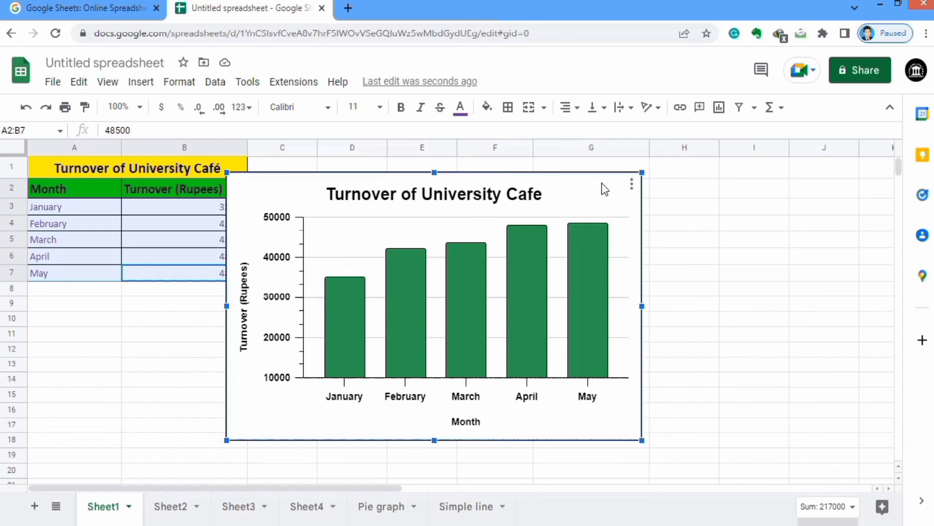
{"action": "left_click", "coordinate": [632, 185]}
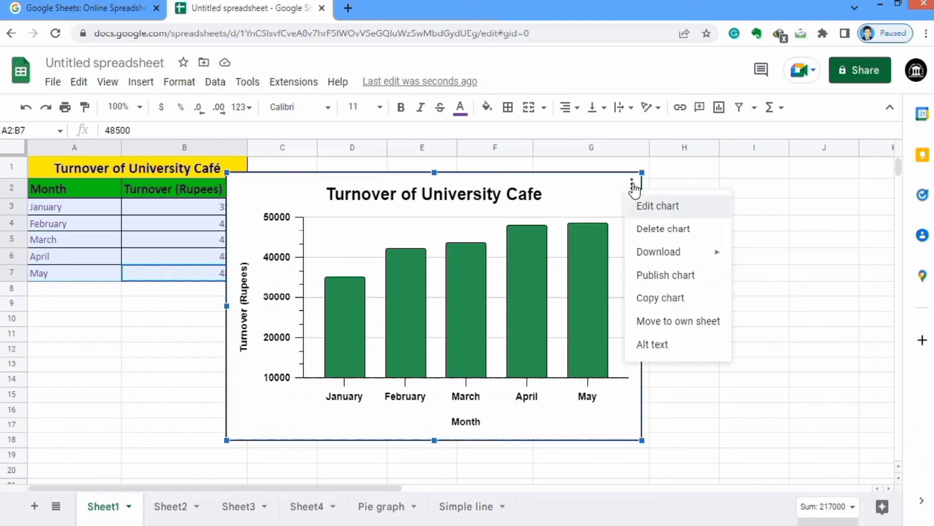
{"action": "left_click", "coordinate": [658, 209]}
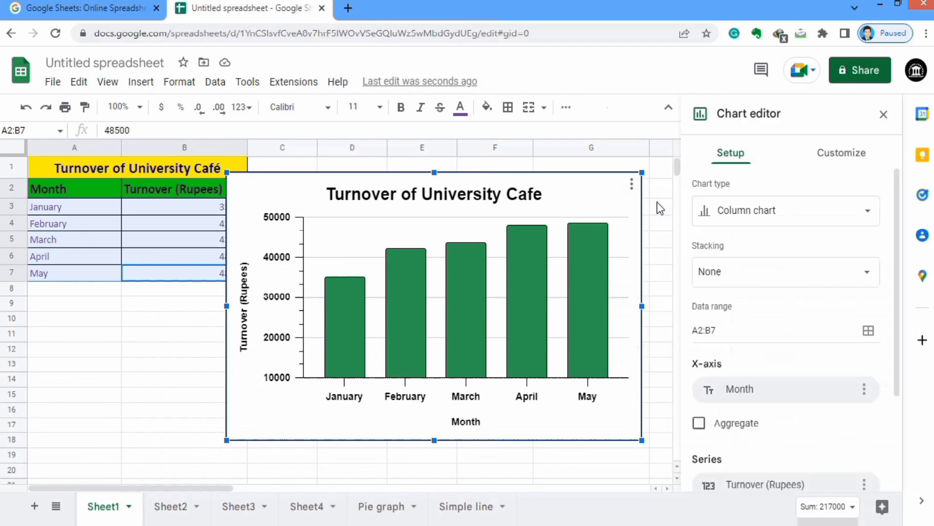
{"action": "left_click", "coordinate": [884, 117]}
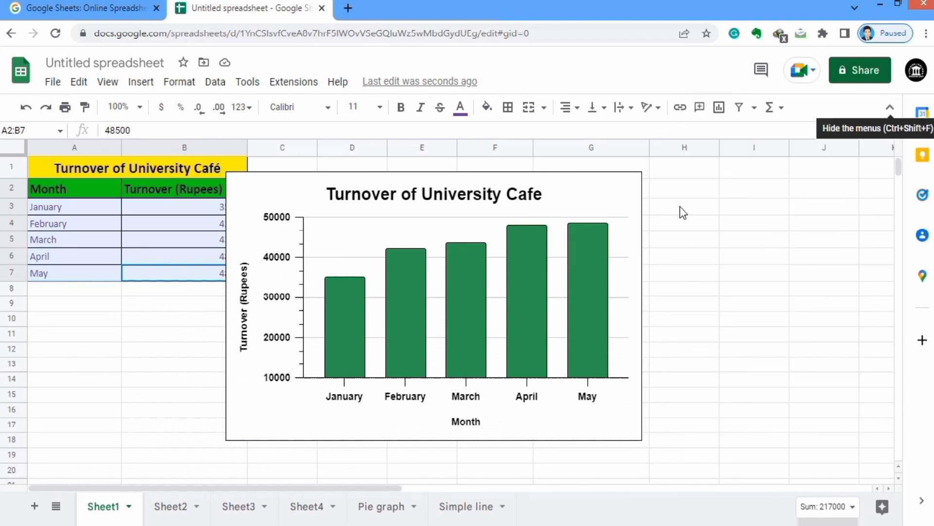
Open the download format choices for the turnover chart
{"action": "left_click", "coordinate": [609, 184]}
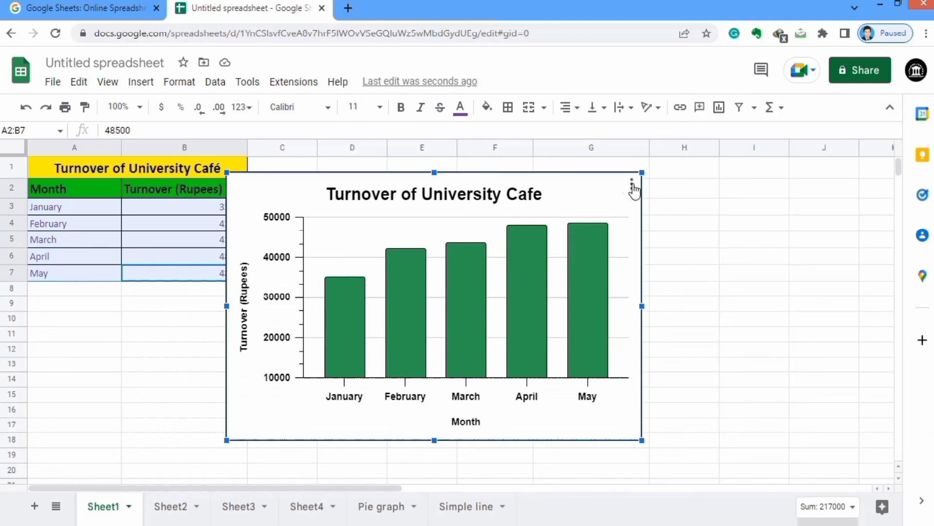
{"action": "left_click", "coordinate": [632, 185]}
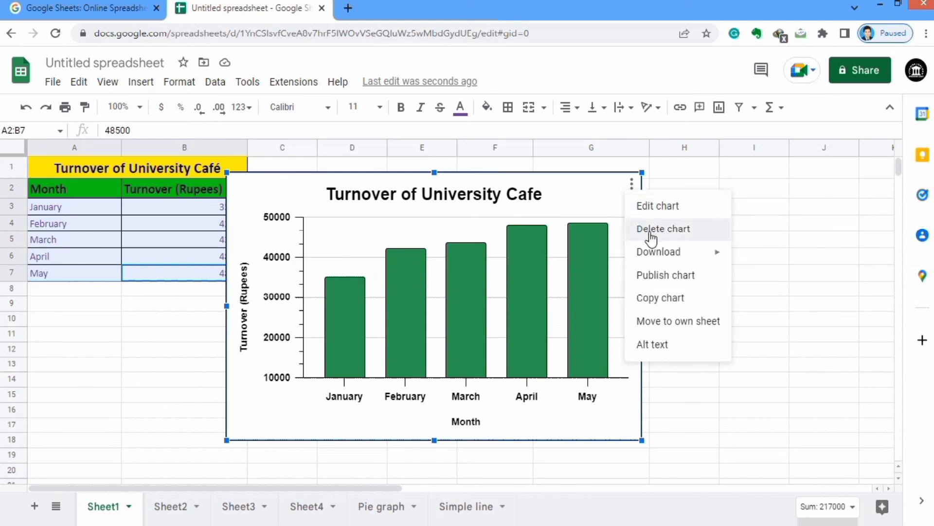
{"action": "mouse_move", "coordinate": [655, 256]}
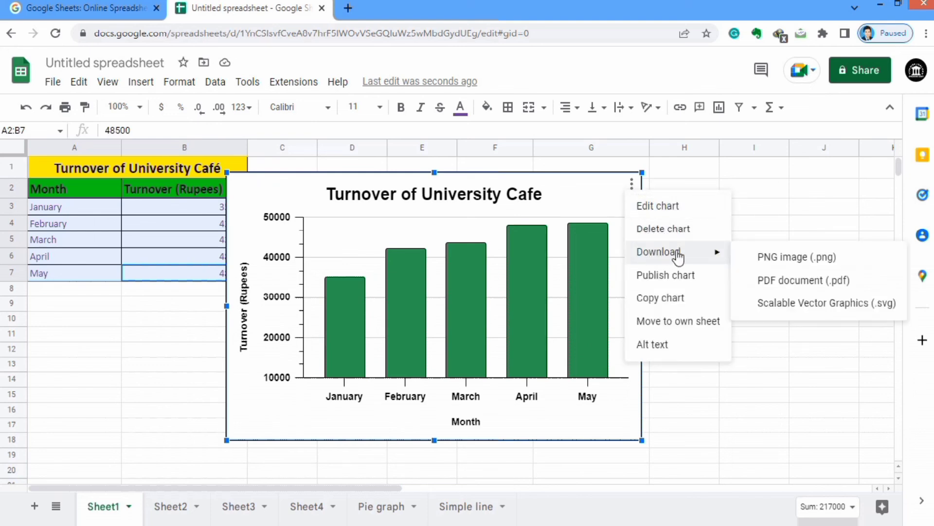